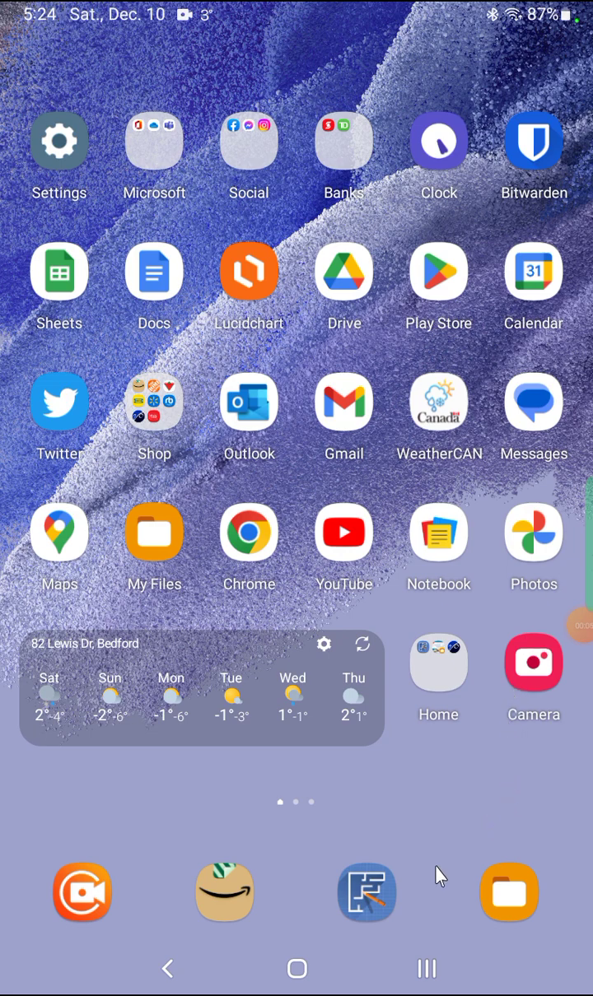
# Step: Launch Floor Plan Creator from the home-screen dock to see the 3D house and garage
pyautogui.click(383, 893)
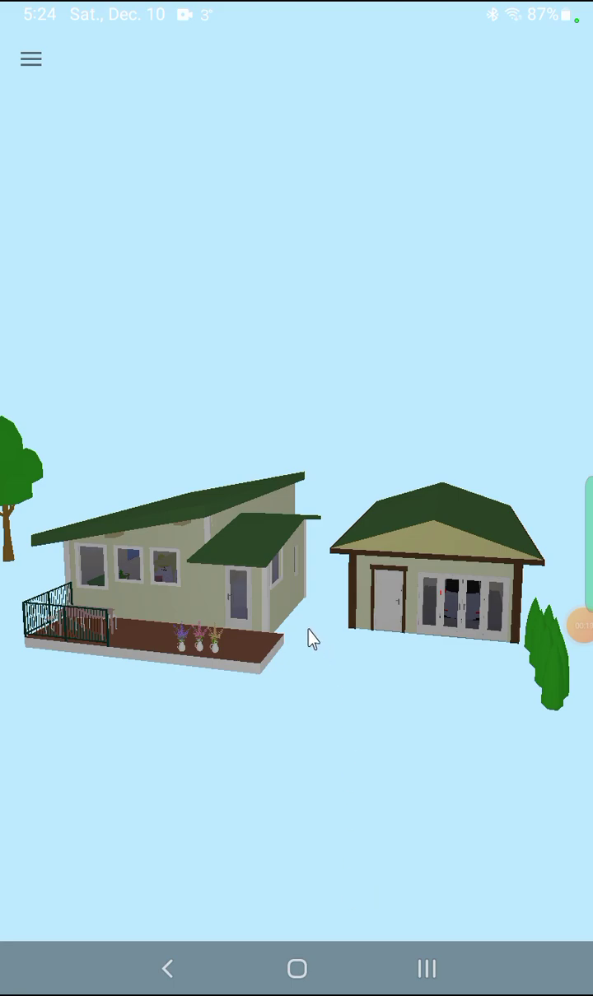
# Step: Orbit the 3D house and garage model, then go back to the 2D floor plan
pyautogui.moveTo(284, 731)
pyautogui.mouseDown()
pyautogui.moveTo(311, 663)
pyautogui.moveTo(312, 720)
pyautogui.mouseUp()
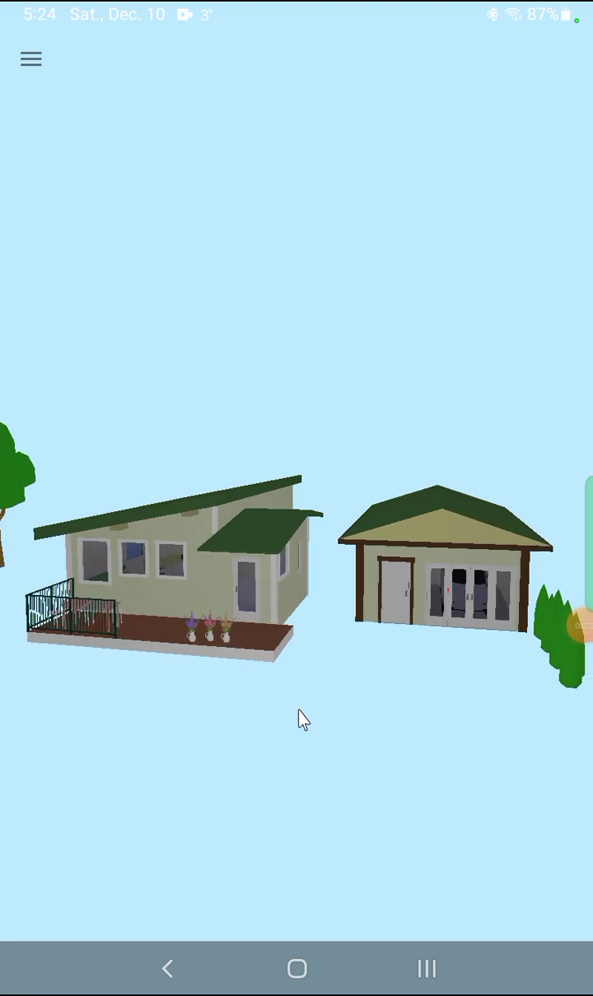
pyautogui.scroll(2, 311, 719)
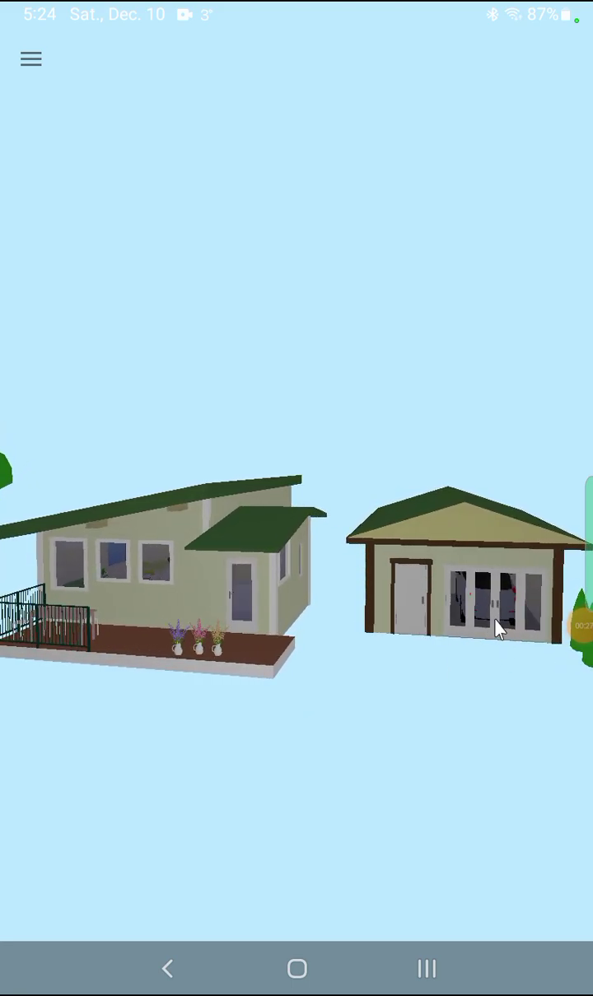
pyautogui.moveTo(311, 719)
pyautogui.mouseDown()
pyautogui.moveTo(458, 719)
pyautogui.moveTo(442, 746)
pyautogui.mouseUp()
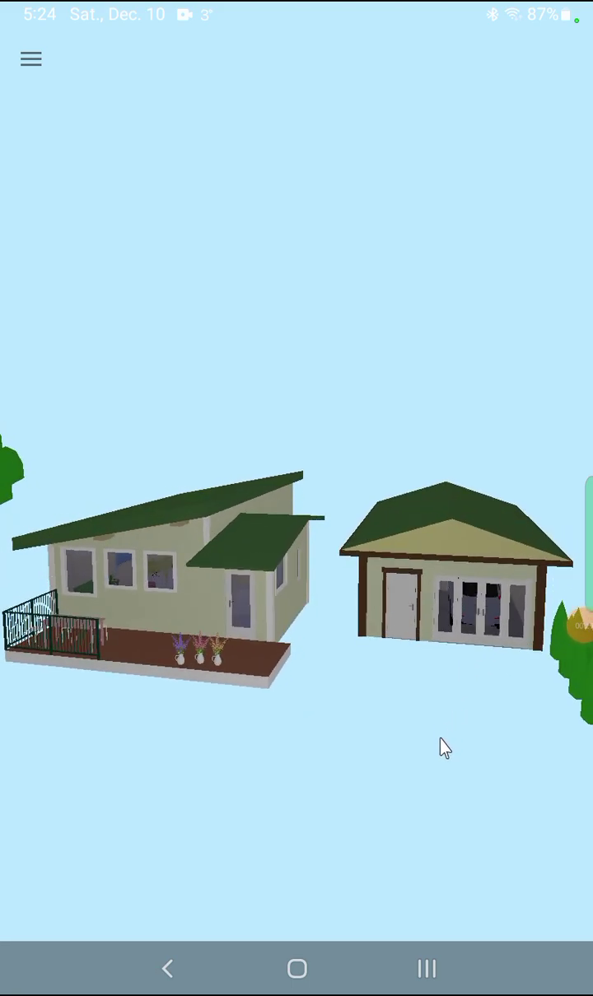
pyautogui.click(174, 973)
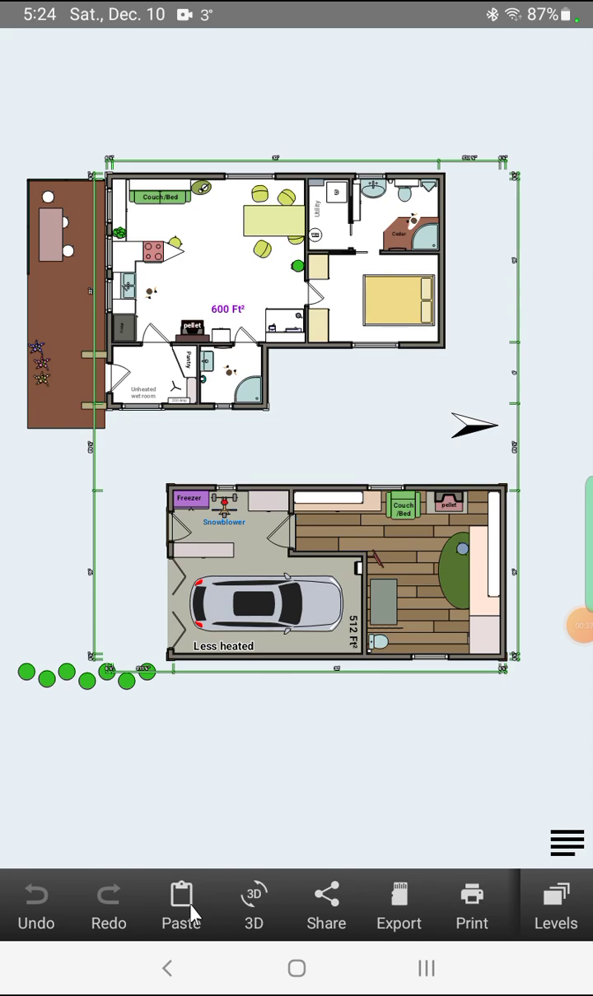
# Step: Move the small green grass item from the deck into the garage, near the Freezer
pyautogui.moveTo(329, 444); pyautogui.dragTo(396, 523)
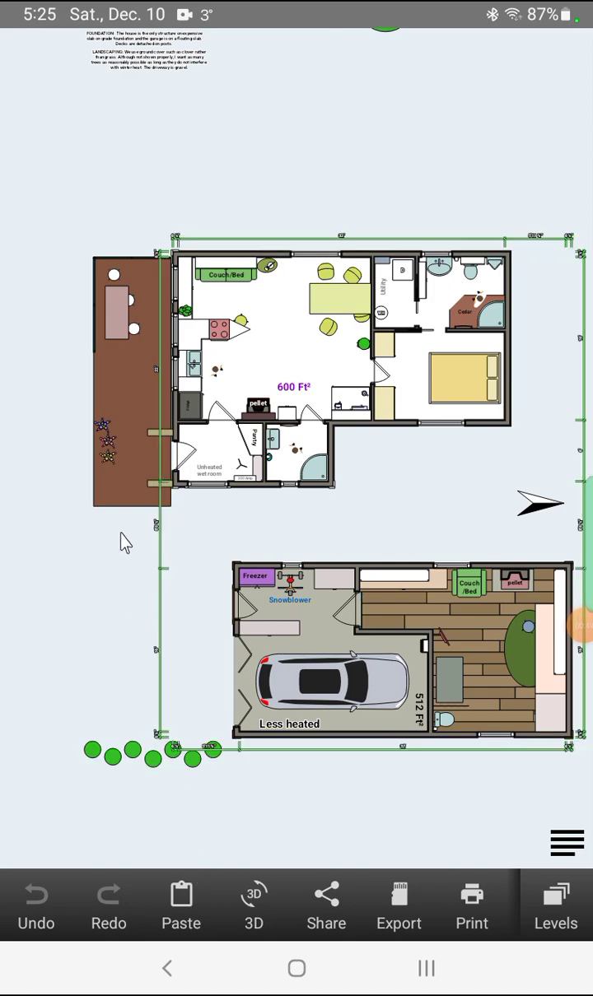
pyautogui.click(133, 459)
pyautogui.moveTo(132, 463); pyautogui.dragTo(302, 636)
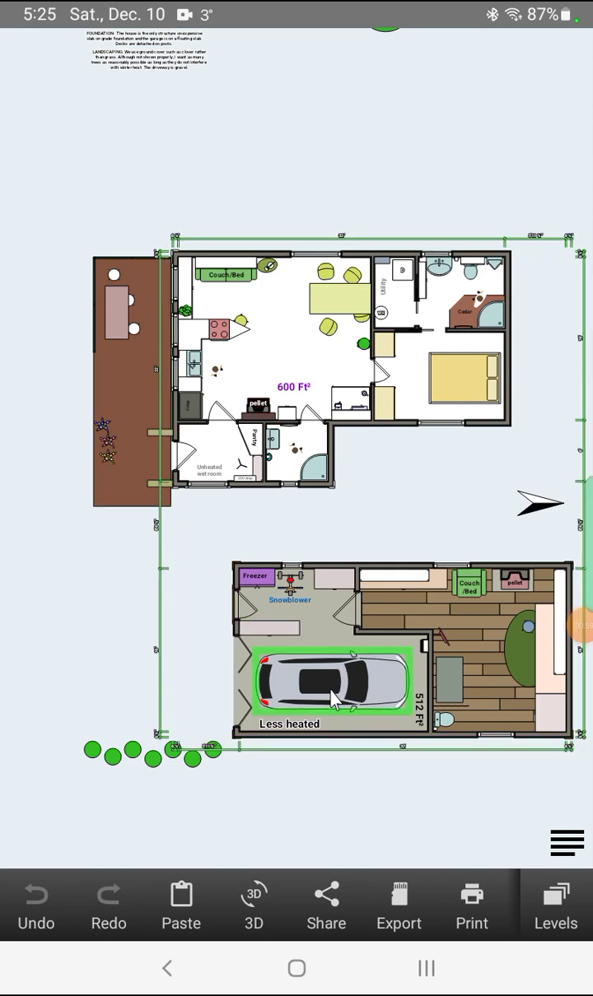
pyautogui.moveTo(300, 635); pyautogui.dragTo(264, 595)
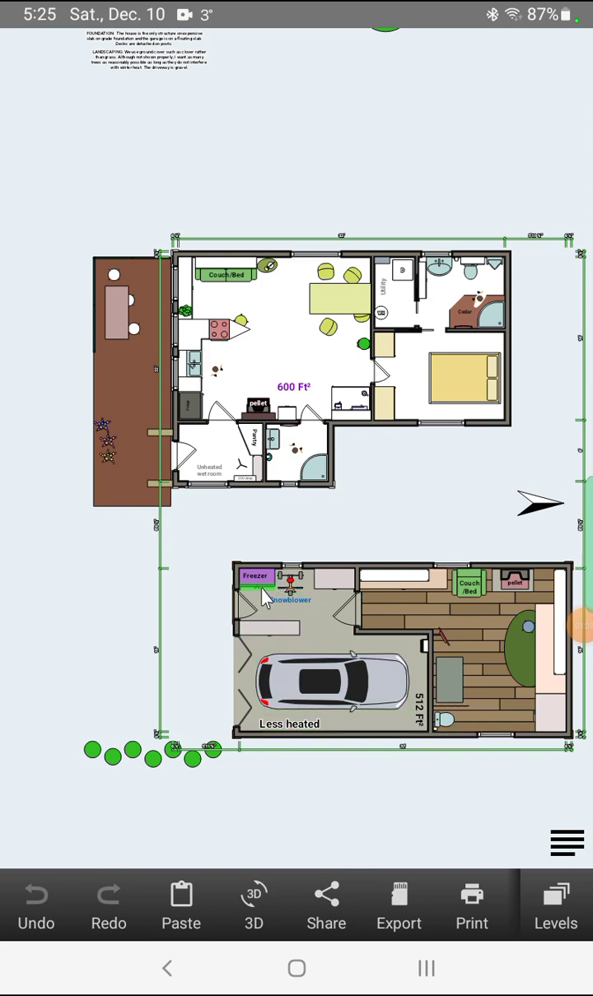
pyautogui.moveTo(265, 599); pyautogui.dragTo(323, 636)
pyautogui.moveTo(403, 508); pyautogui.dragTo(417, 645)
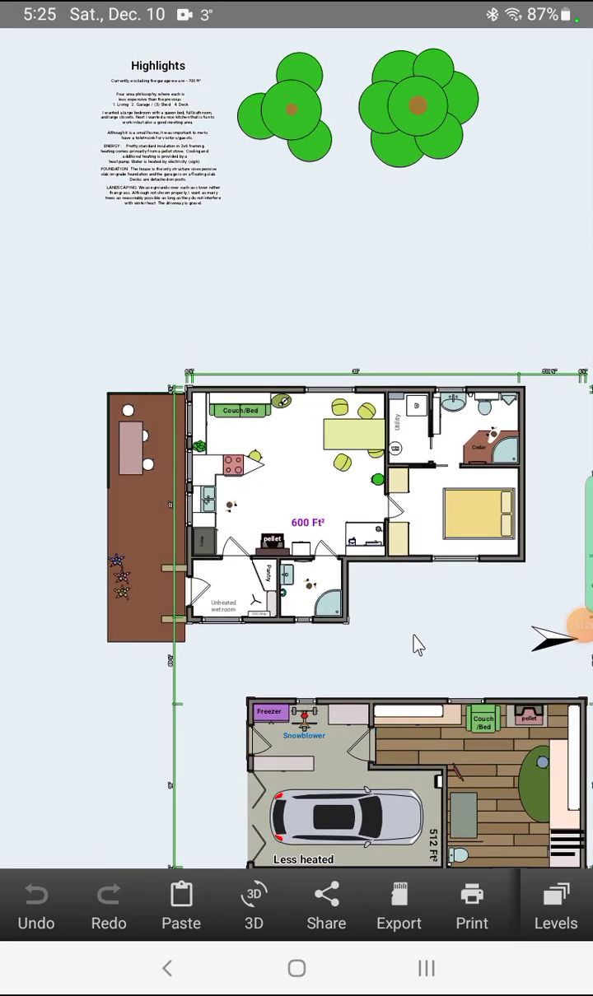
pyautogui.scroll(1, 418, 645)
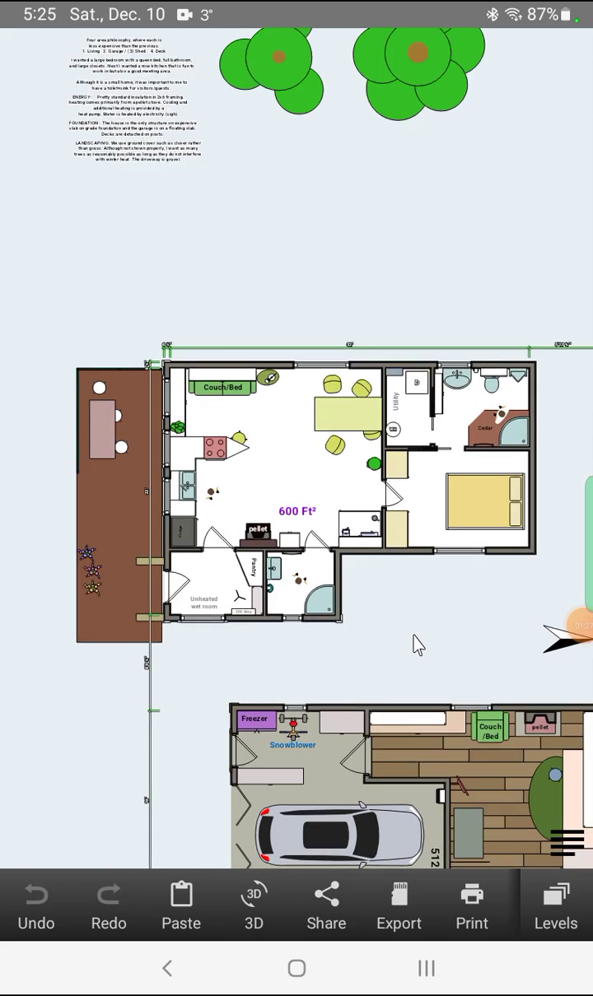
pyautogui.moveTo(411, 640); pyautogui.dragTo(421, 662)
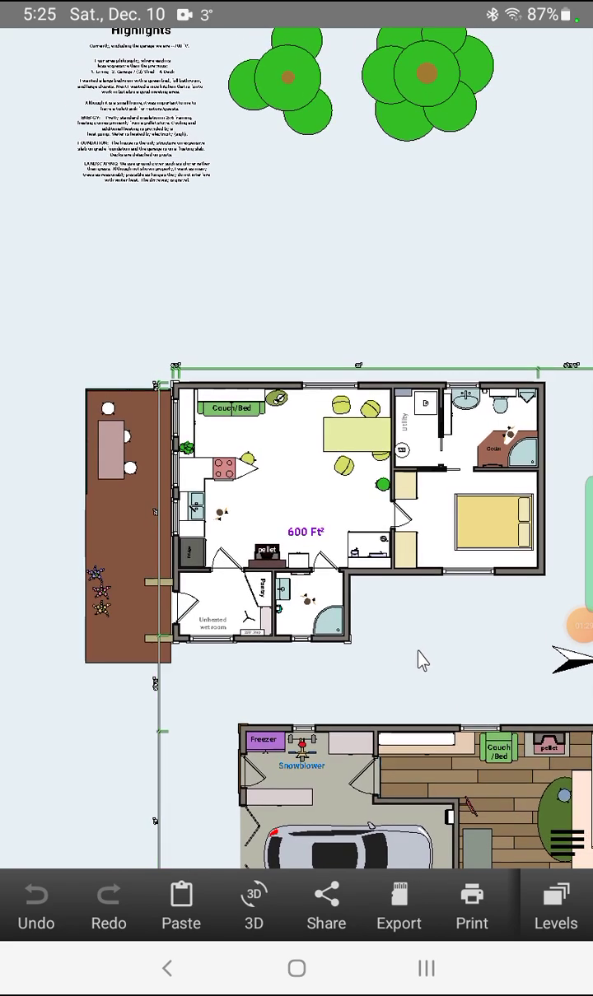
pyautogui.scroll(1, 421, 661)
pyautogui.scroll(1, 423, 665)
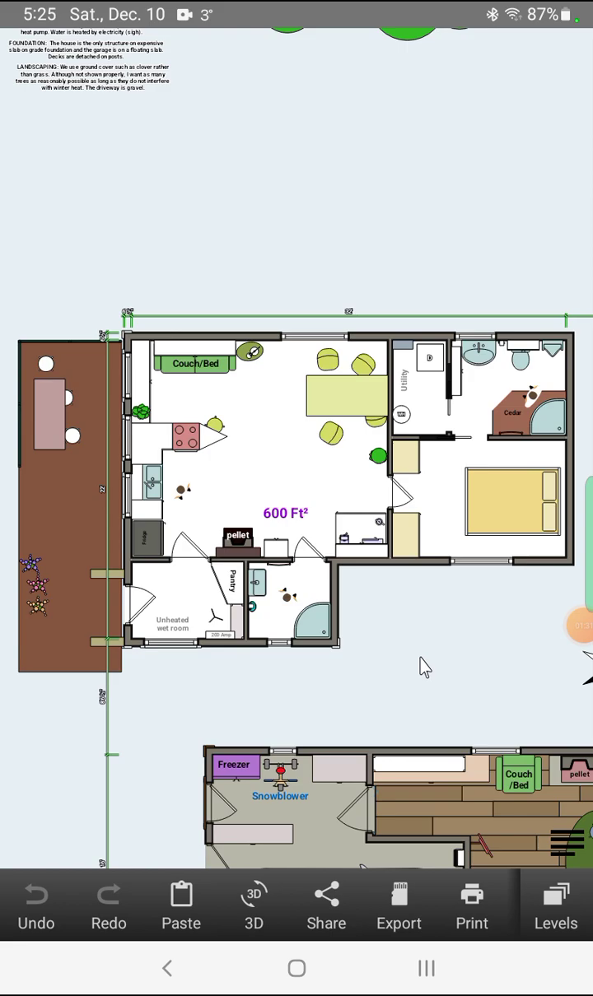
pyautogui.scroll(1, 423, 666)
pyautogui.scroll(1, 423, 667)
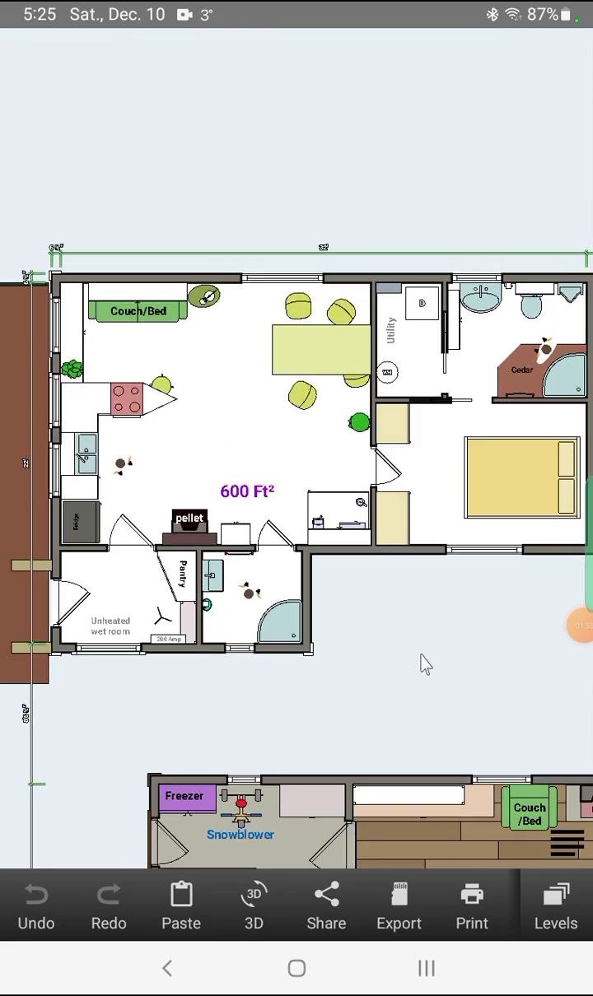
pyautogui.scroll(3, 197, 494)
pyautogui.scroll(3, 198, 494)
pyautogui.scroll(2, 296, 461)
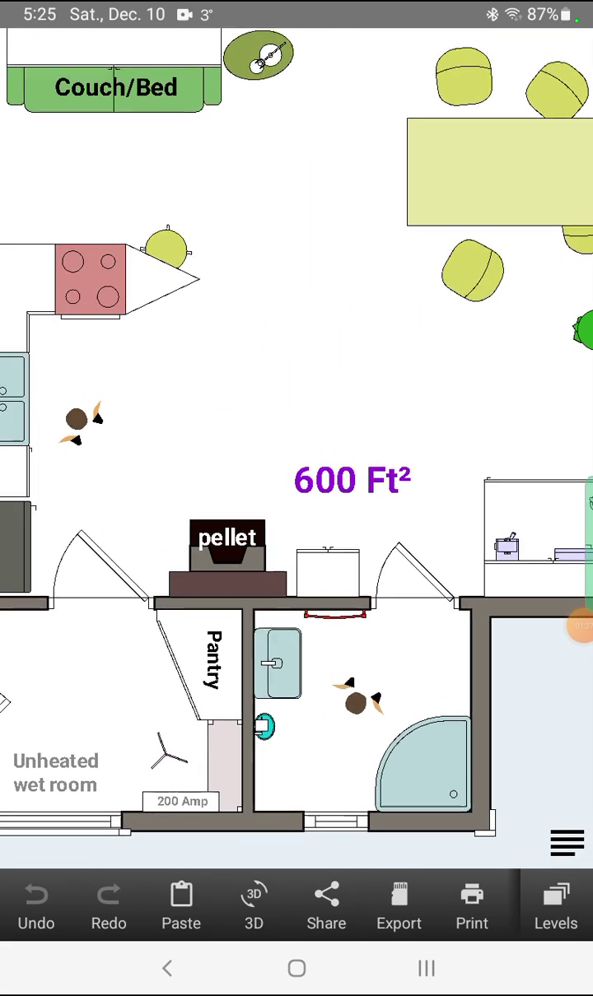
pyautogui.scroll(-2, 296, 461)
pyautogui.scroll(-2, 297, 461)
pyautogui.scroll(-1, 296, 494)
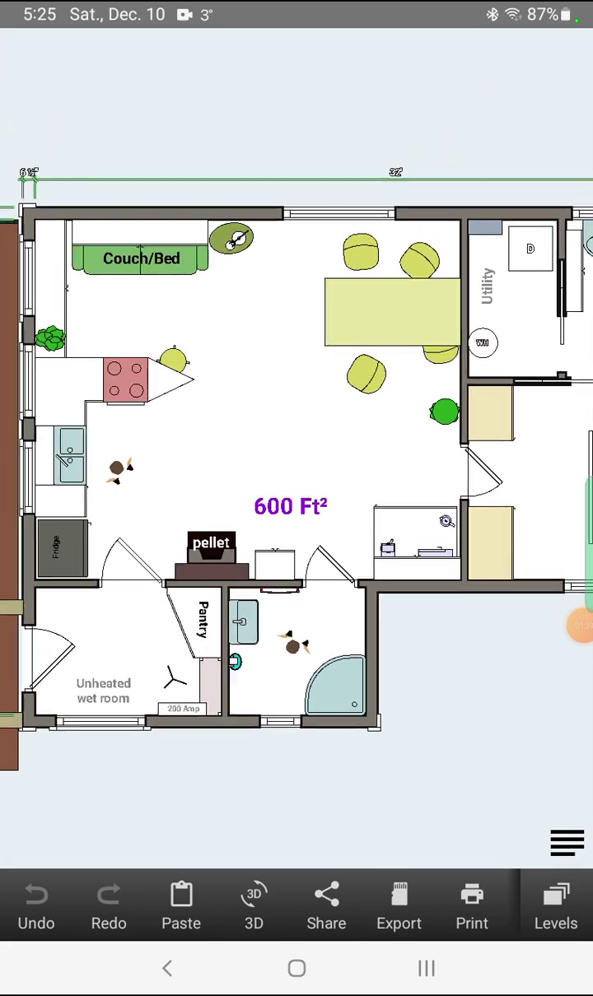
pyautogui.scroll(-2, 296, 494)
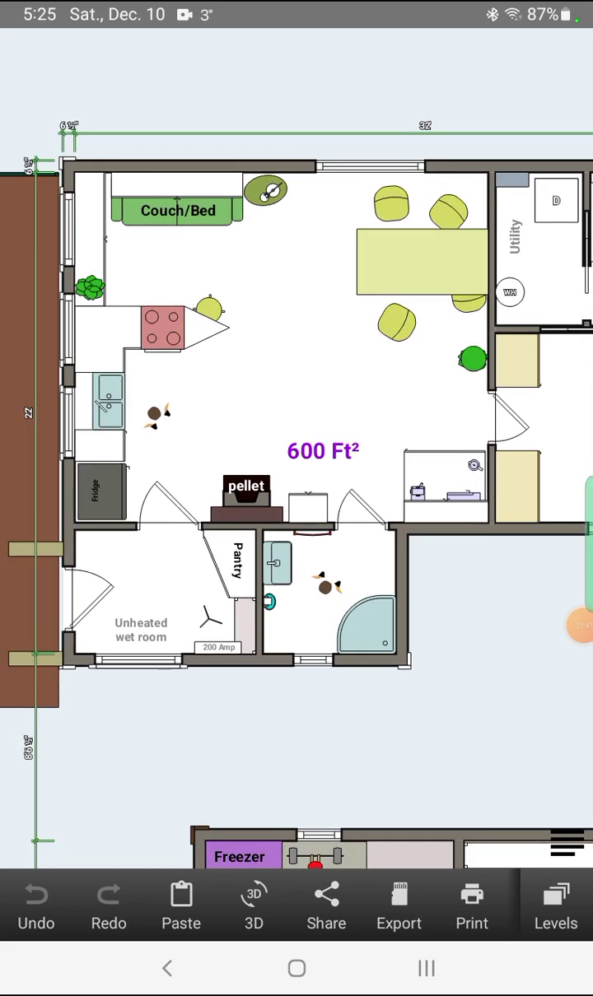
pyautogui.scroll(3, 297, 494)
pyautogui.scroll(-1, 297, 494)
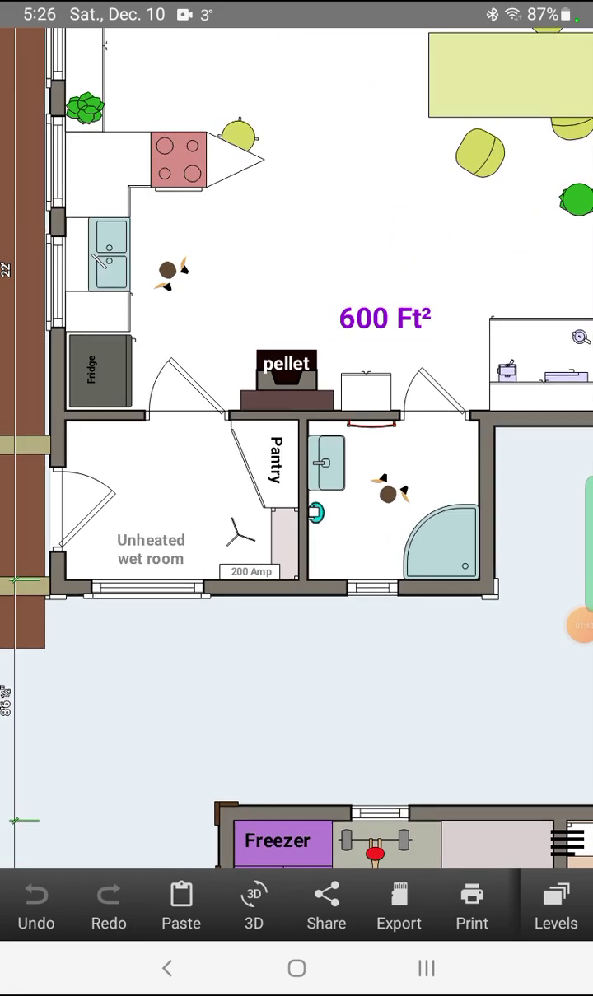
pyautogui.click(198, 494)
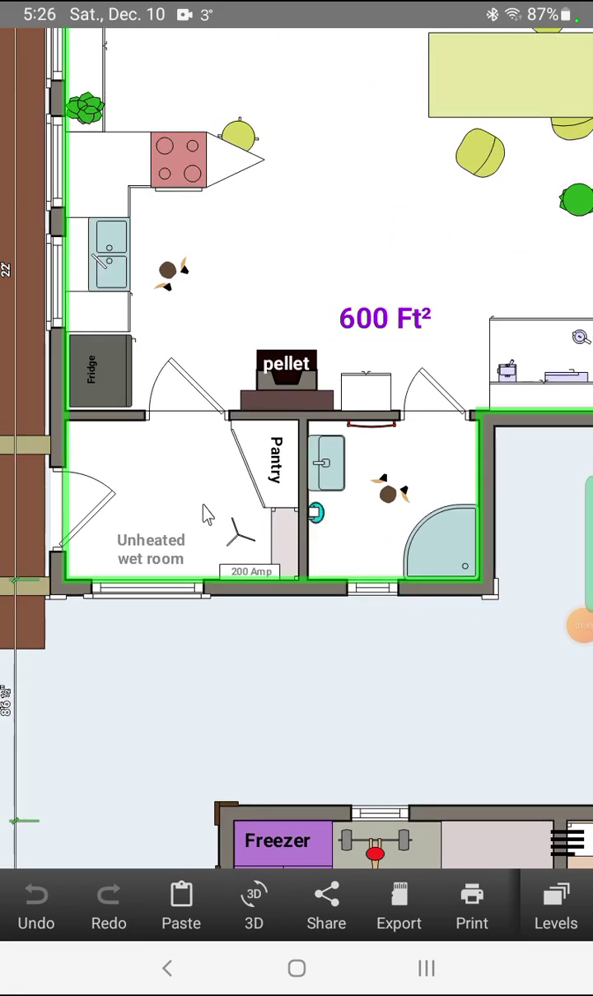
pyautogui.click(187, 498)
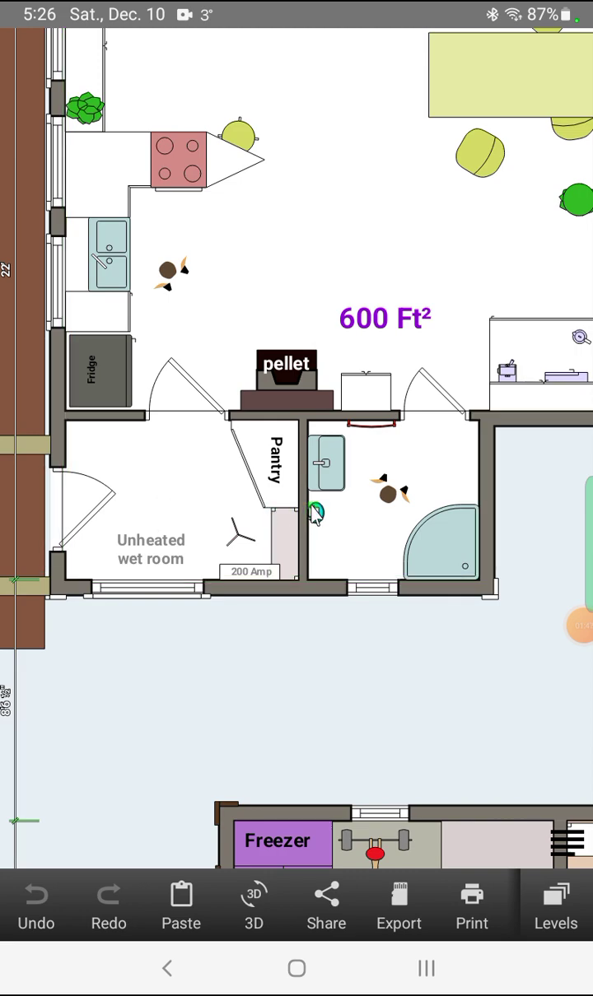
pyautogui.moveTo(375, 486); pyautogui.dragTo(374, 527)
pyautogui.click(344, 543)
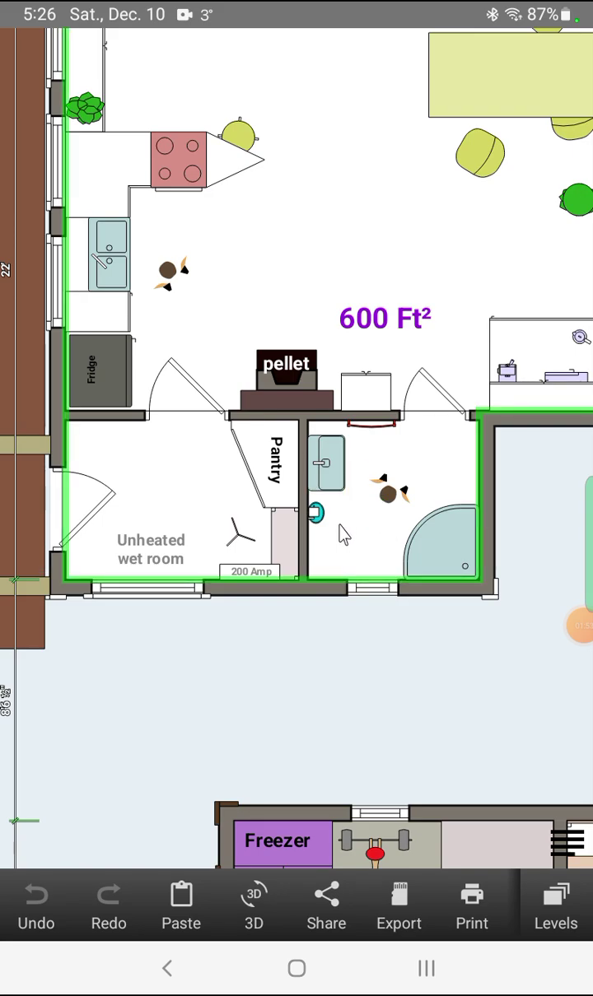
pyautogui.moveTo(338, 530); pyautogui.dragTo(329, 633)
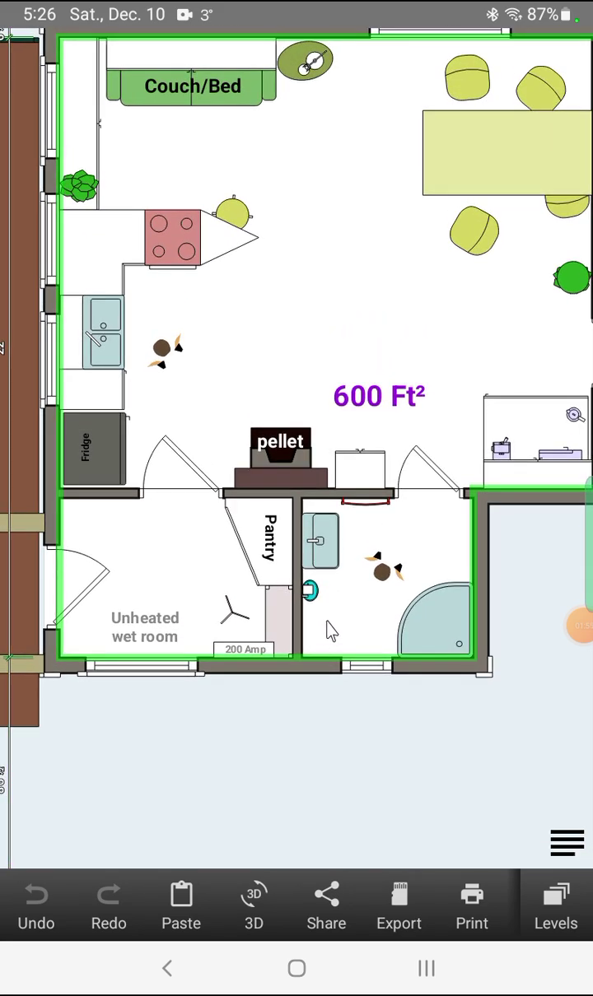
pyautogui.scroll(2, 329, 630)
pyautogui.scroll(-1, 331, 628)
pyautogui.click(329, 600)
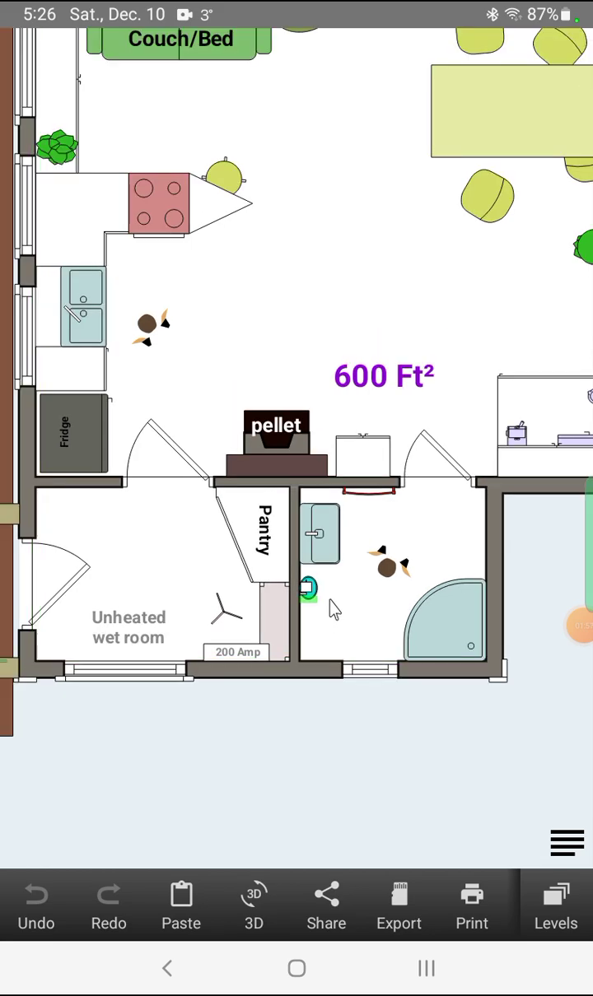
pyautogui.click(216, 532)
pyautogui.click(191, 533)
pyautogui.moveTo(191, 533)
pyautogui.mouseDown()
pyautogui.moveTo(265, 702)
pyautogui.moveTo(267, 749)
pyautogui.mouseUp()
pyautogui.scroll(-1, 271, 752)
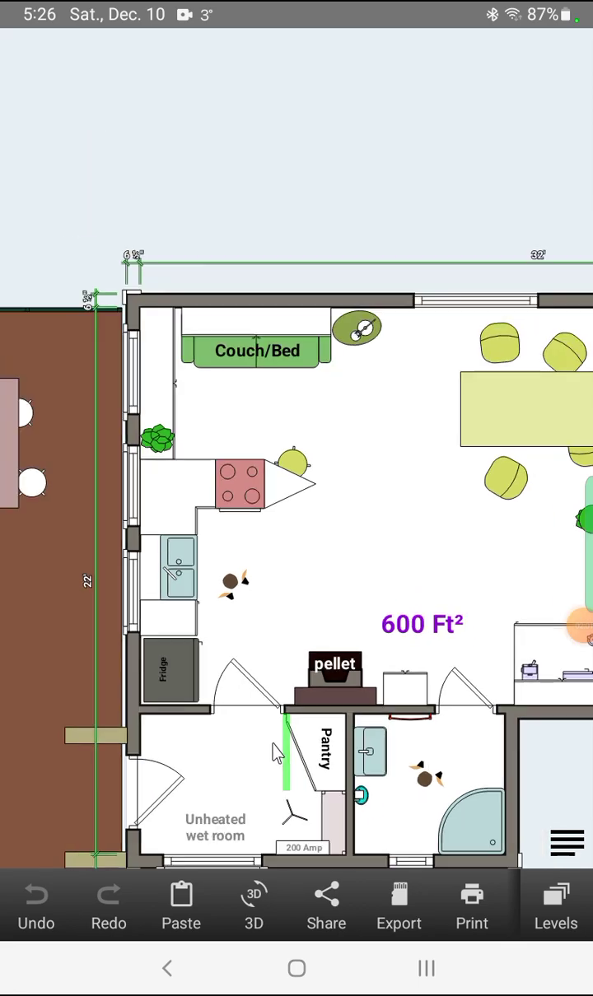
pyautogui.scroll(-1, 277, 755)
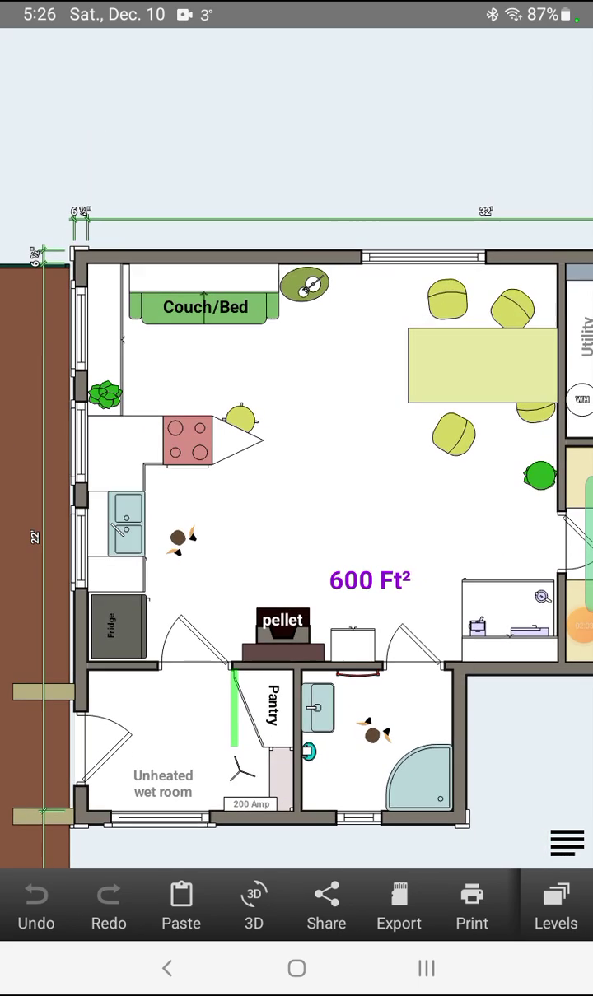
pyautogui.scroll(2, 278, 755)
pyautogui.scroll(2, 277, 756)
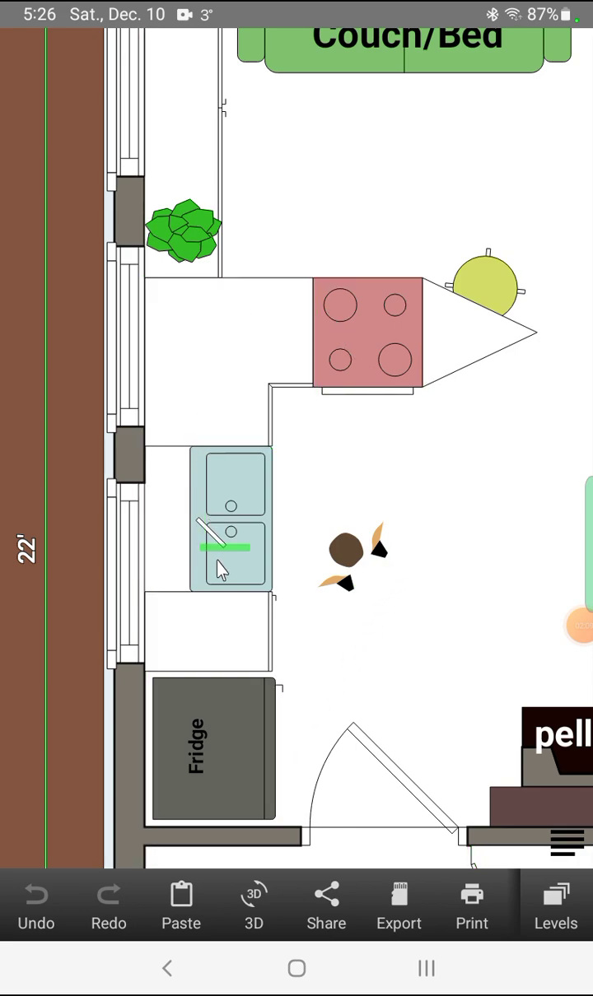
pyautogui.scroll(-1, 325, 599)
pyautogui.scroll(-1, 325, 599)
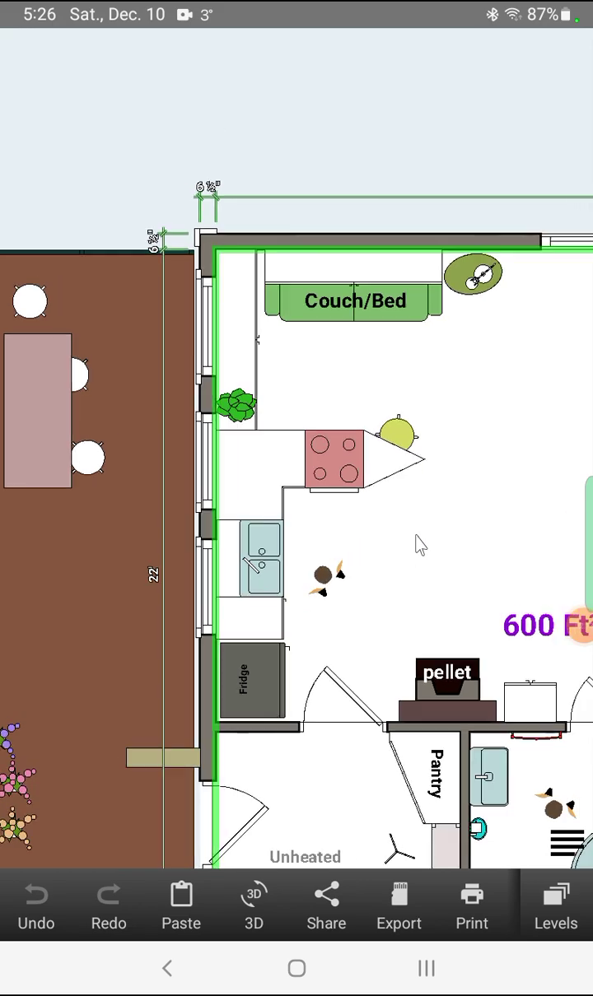
# Step: Pan past the main room and deck to the Utility room, Pantry, Cedar bathroom and bedroom
pyautogui.moveTo(417, 540); pyautogui.dragTo(291, 679)
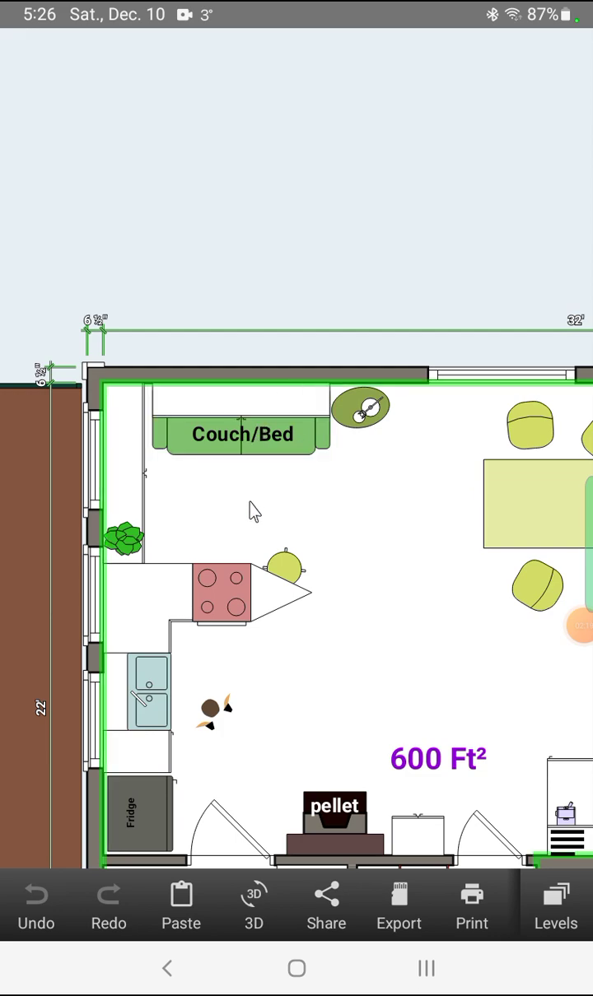
pyautogui.moveTo(352, 606)
pyautogui.mouseDown()
pyautogui.moveTo(247, 502)
pyautogui.moveTo(140, 520)
pyautogui.mouseUp()
pyautogui.scroll(-1, 159, 558)
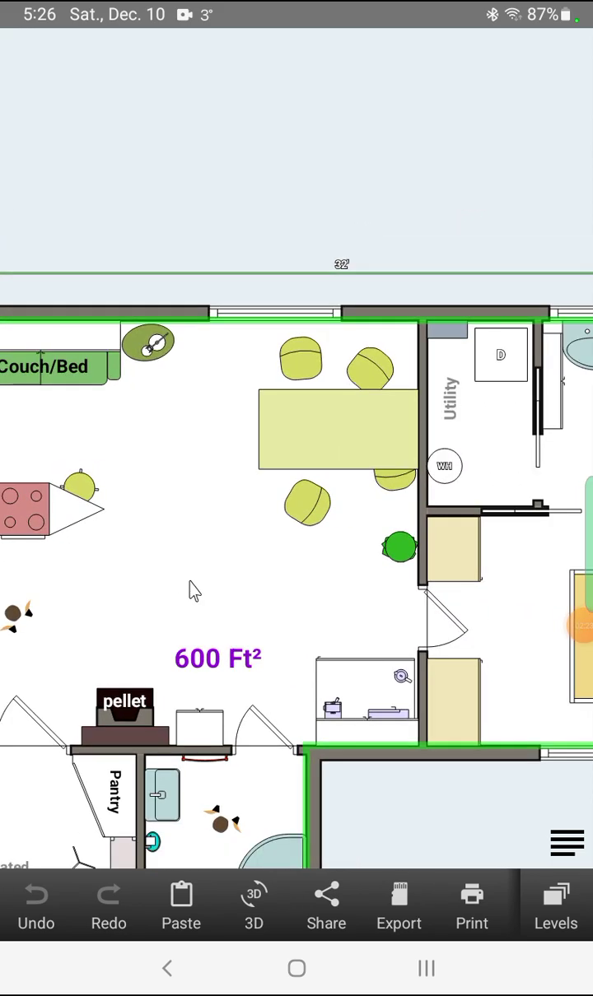
pyautogui.moveTo(350, 599)
pyautogui.mouseDown()
pyautogui.moveTo(215, 599)
pyautogui.moveTo(115, 619)
pyautogui.mouseUp()
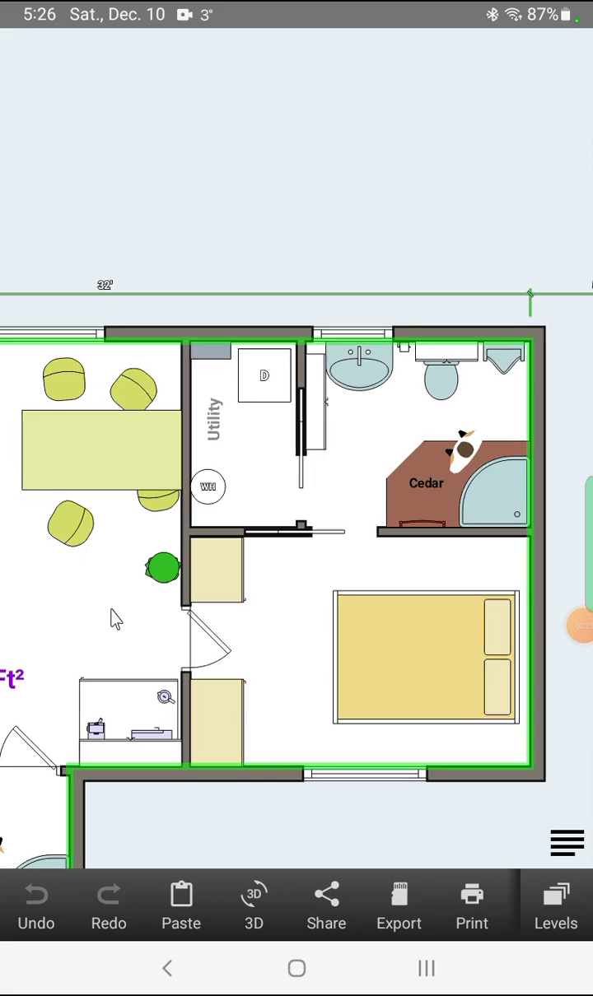
pyautogui.scroll(3, 523, 725)
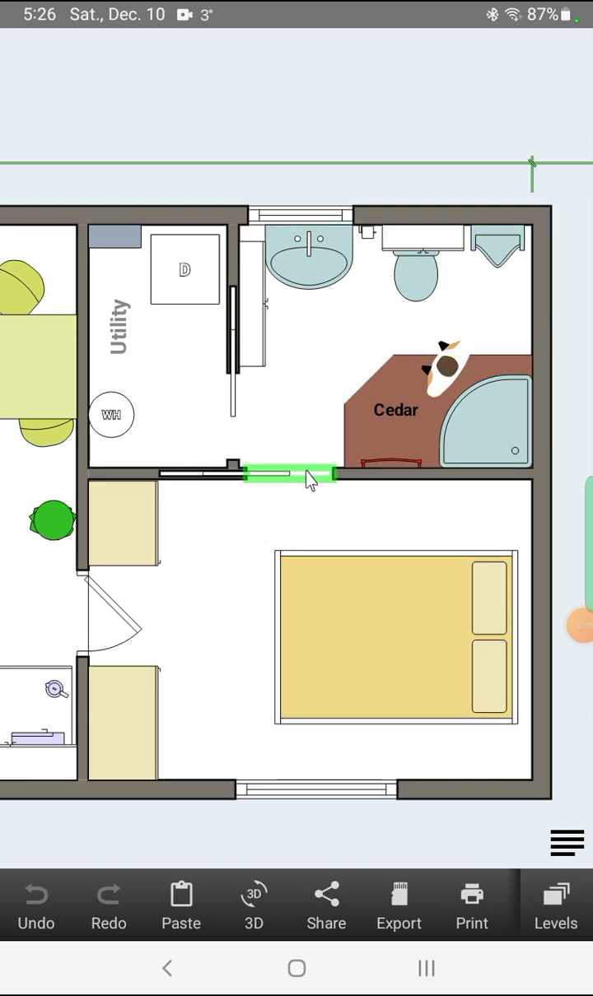
# Step: Slide open the door between the bedroom and the Cedar bathroom
pyautogui.click(307, 477)
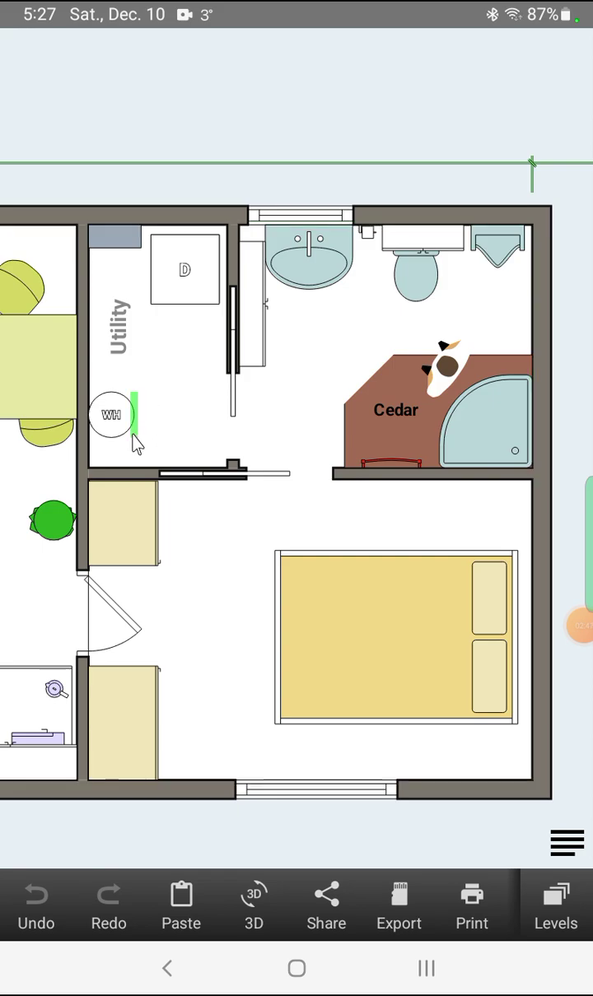
pyautogui.scroll(-1, 197, 592)
pyautogui.scroll(-1, 198, 593)
pyautogui.scroll(-1, 215, 593)
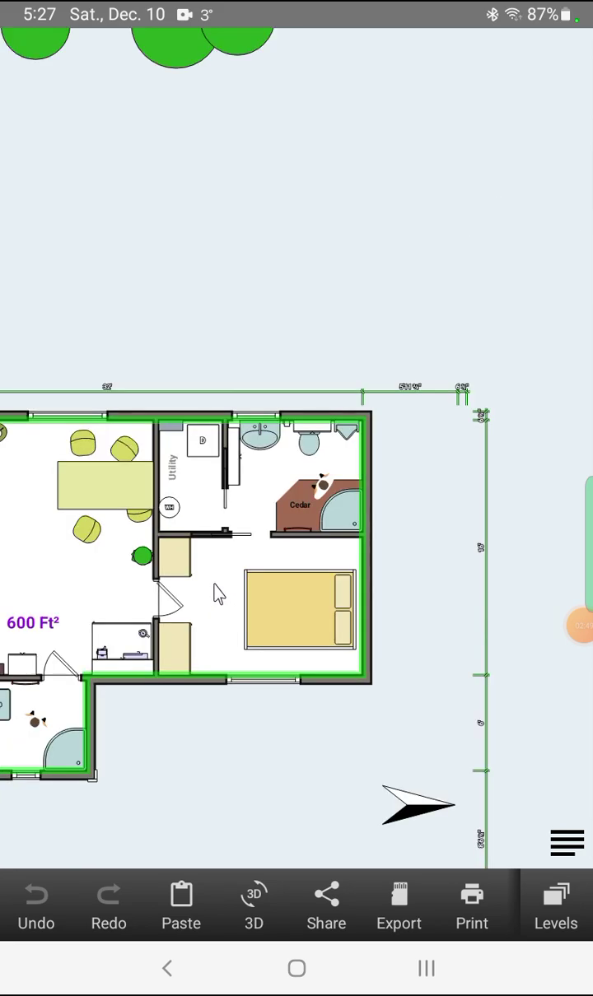
# Step: Pan down to look over the garage workshop, then frame the house and garage together
pyautogui.moveTo(215, 592); pyautogui.dragTo(406, 372)
pyautogui.scroll(-1, 406, 372)
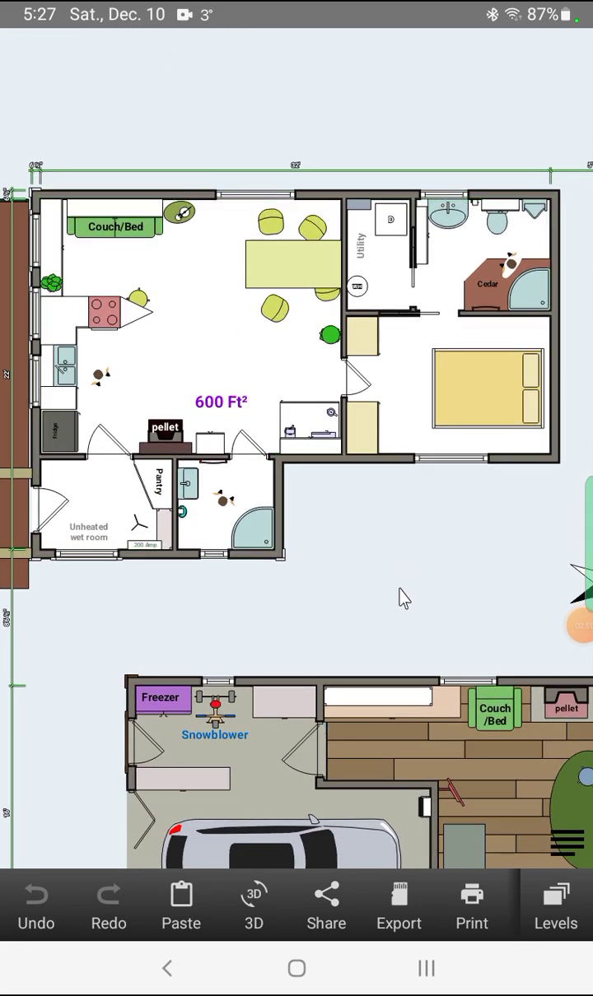
pyautogui.moveTo(402, 595); pyautogui.dragTo(368, 342)
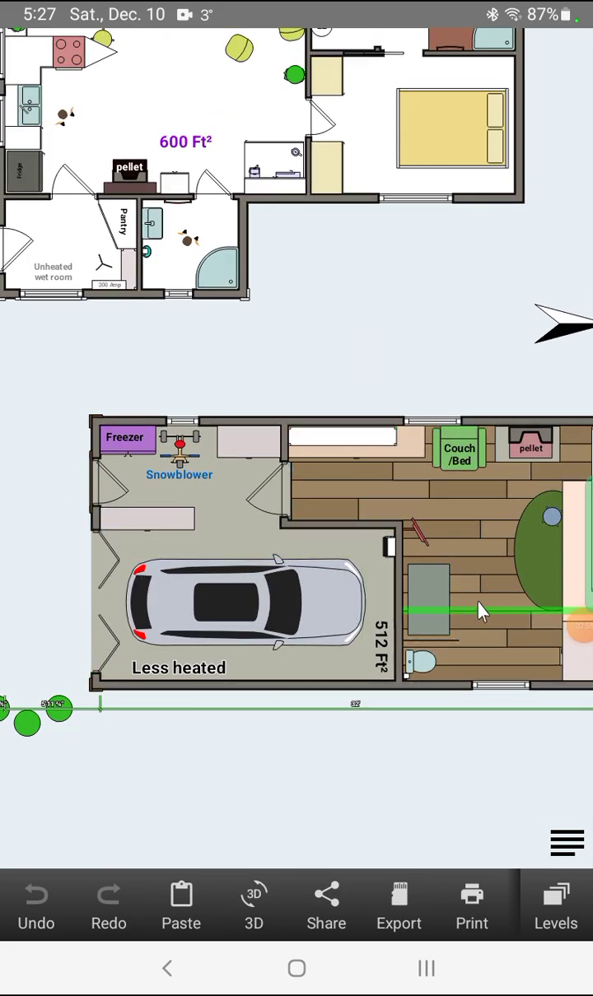
pyautogui.scroll(1, 454, 558)
pyautogui.moveTo(472, 762); pyautogui.dragTo(280, 825)
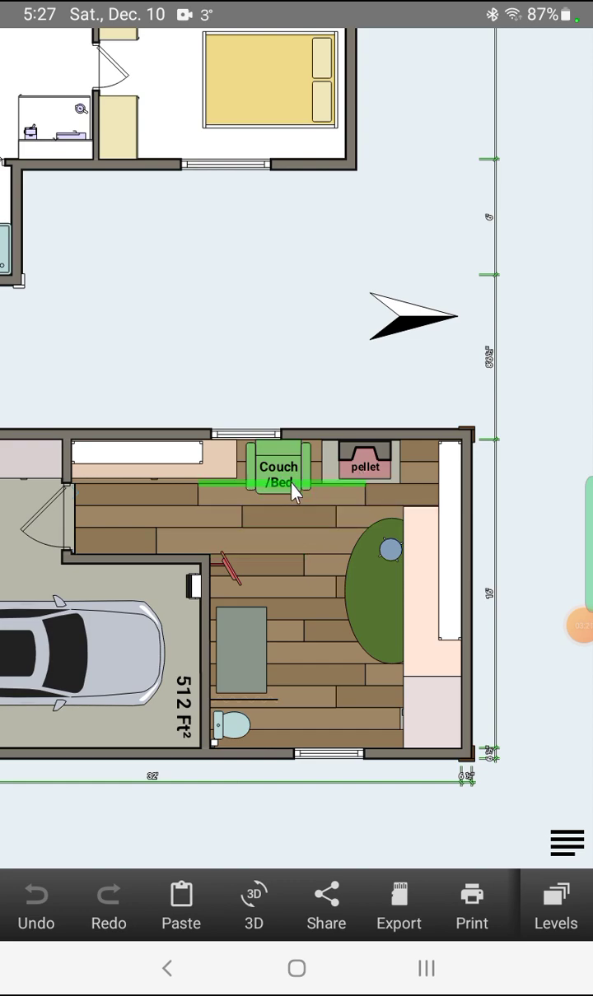
pyautogui.moveTo(362, 477)
pyautogui.mouseDown()
pyautogui.moveTo(288, 498)
pyautogui.moveTo(283, 562)
pyautogui.moveTo(144, 547)
pyautogui.mouseUp()
pyautogui.moveTo(306, 659)
pyautogui.mouseDown()
pyautogui.moveTo(332, 589)
pyautogui.moveTo(304, 561)
pyautogui.moveTo(303, 539)
pyautogui.moveTo(267, 580)
pyautogui.moveTo(234, 576)
pyautogui.moveTo(244, 577)
pyautogui.mouseUp()
pyautogui.scroll(-1, 235, 543)
pyautogui.scroll(-1, 250, 579)
pyautogui.moveTo(250, 437)
pyautogui.mouseDown()
pyautogui.moveTo(350, 517)
pyautogui.moveTo(465, 570)
pyautogui.mouseUp()
# Step: In 3D, move along the house to the three-window deck wall, then show recent apps
pyautogui.click(268, 907)
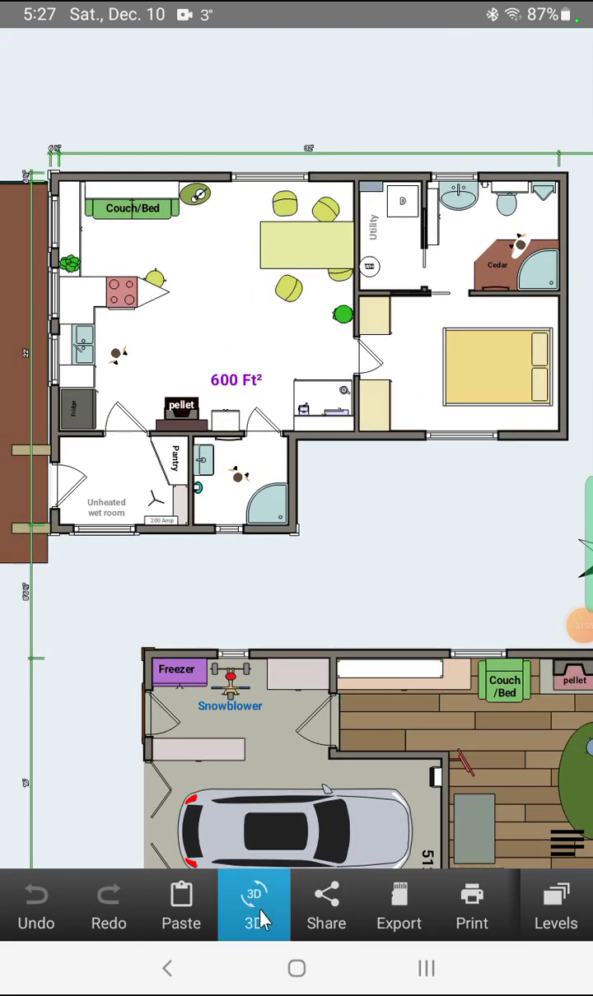
pyautogui.moveTo(254, 760)
pyautogui.mouseDown()
pyautogui.moveTo(265, 665)
pyautogui.moveTo(291, 772)
pyautogui.mouseUp()
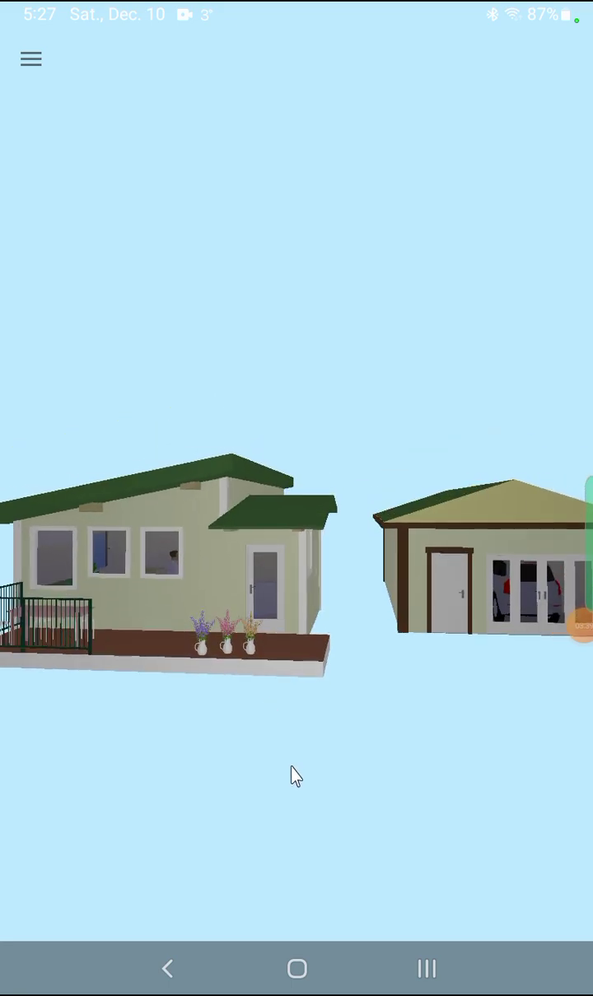
pyautogui.scroll(2, 292, 774)
pyautogui.scroll(2, 292, 774)
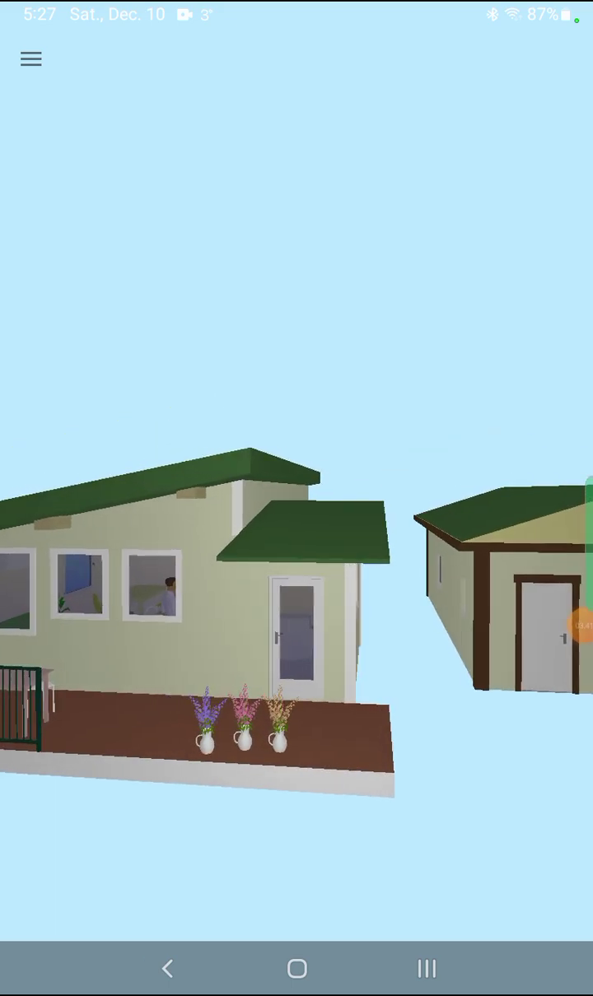
pyautogui.scroll(3, 292, 775)
pyautogui.scroll(3, 291, 775)
pyautogui.scroll(2, 296, 493)
pyautogui.scroll(3, 296, 493)
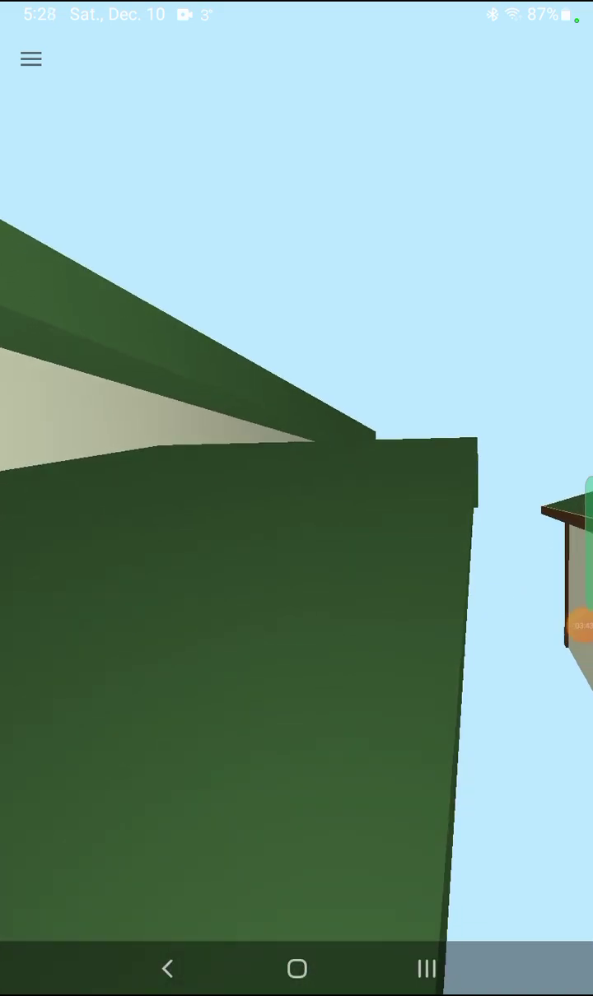
pyautogui.scroll(3, 297, 493)
pyautogui.scroll(2, 296, 494)
pyautogui.moveTo(247, 576)
pyautogui.mouseDown()
pyautogui.moveTo(412, 576)
pyautogui.moveTo(494, 592)
pyautogui.mouseUp()
pyautogui.moveTo(329, 577); pyautogui.dragTo(453, 576)
pyautogui.scroll(-3, 252, 828)
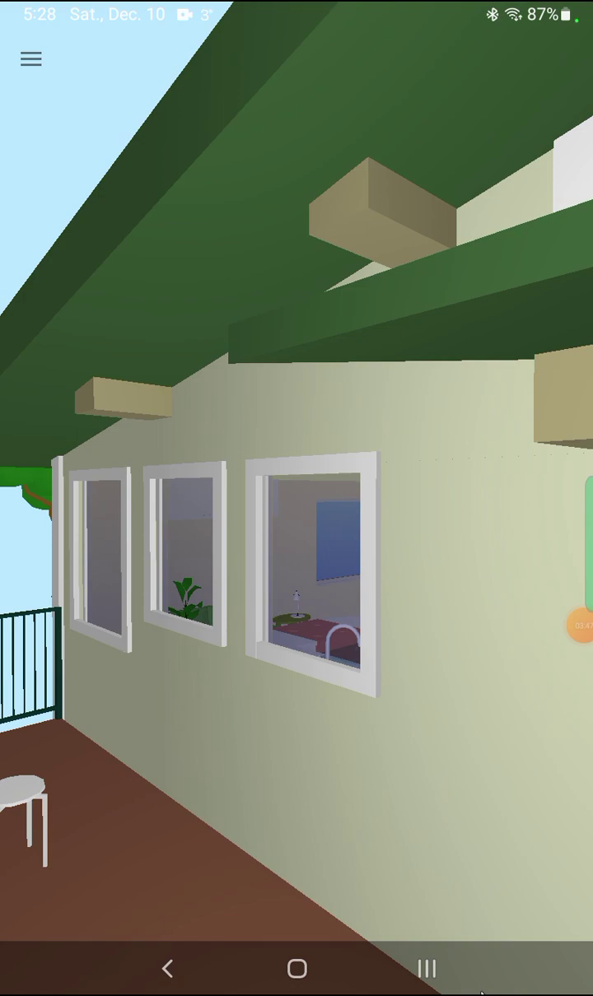
pyautogui.click(422, 959)
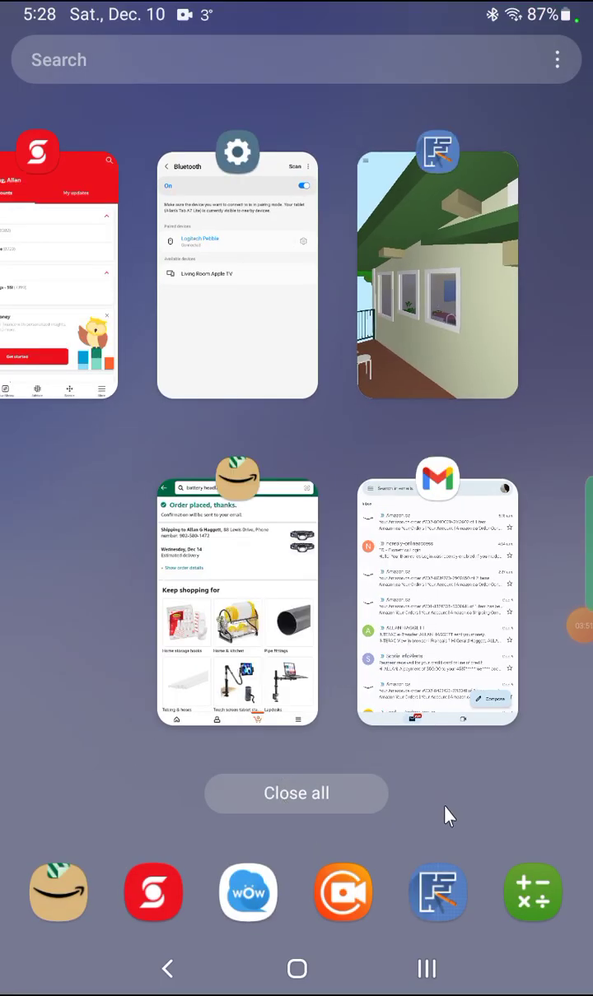
# Step: Return to the app, turn off the Roof in the 3D view, and orbit toward the deck
pyautogui.click(451, 887)
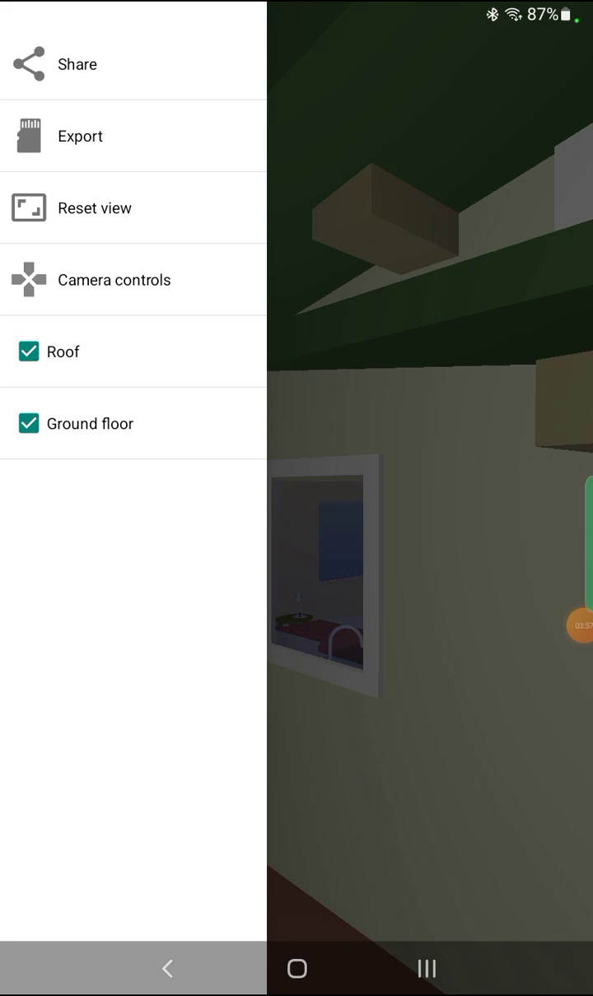
pyautogui.click(29, 351)
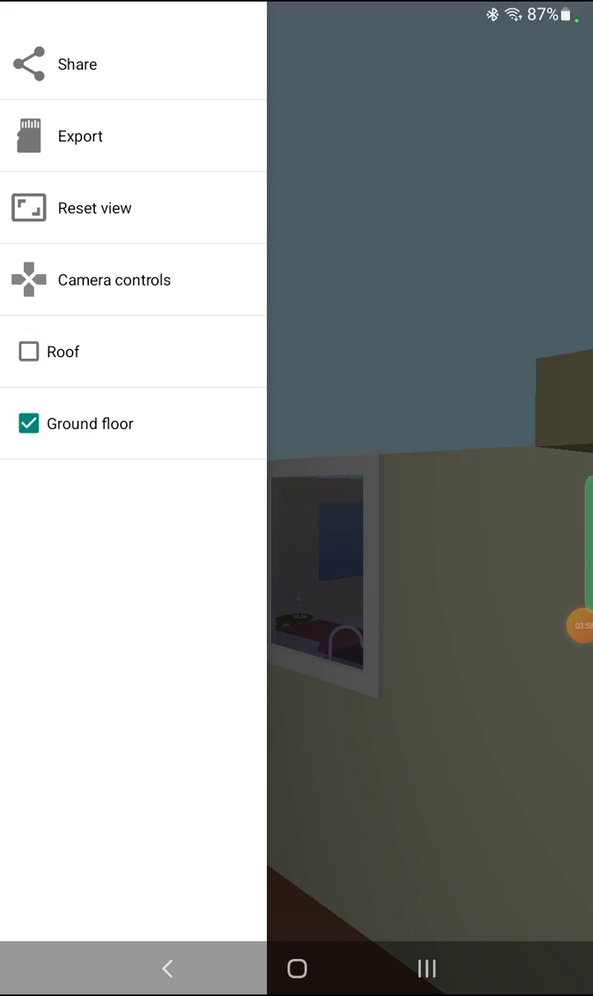
pyautogui.click(286, 502)
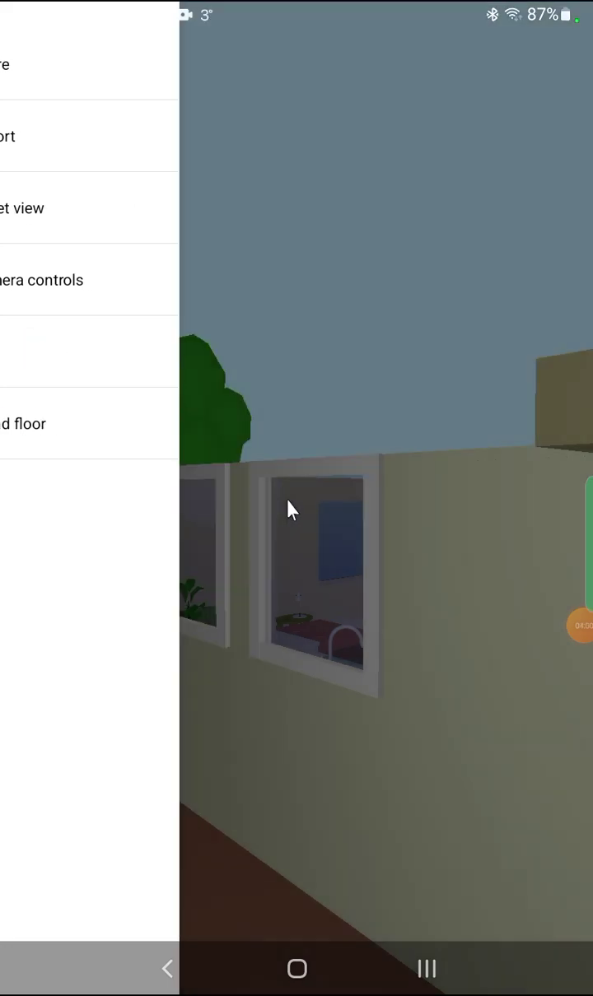
pyautogui.moveTo(280, 544); pyautogui.dragTo(307, 368)
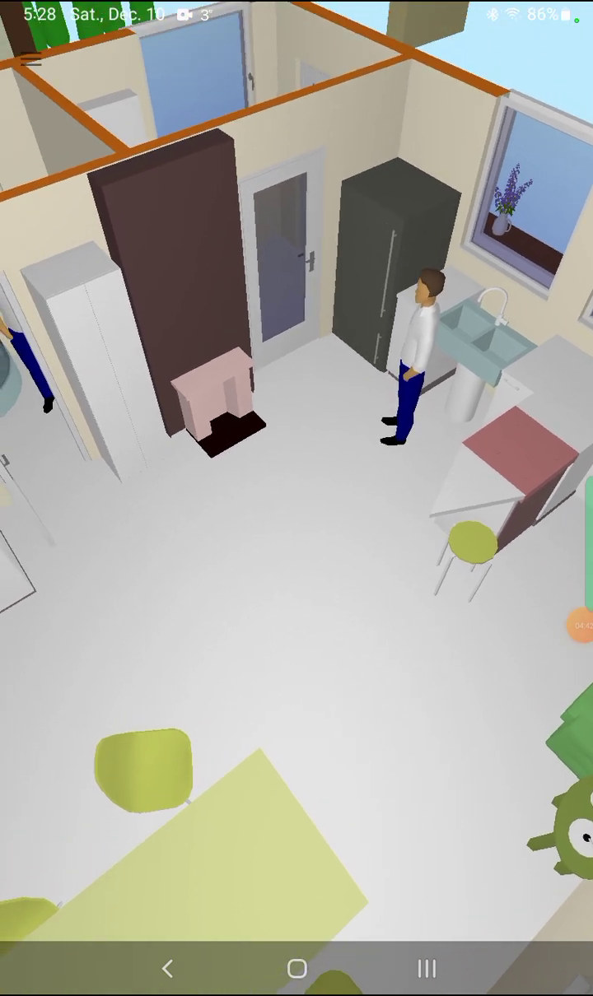
# Step: Orbit past the kitchen counter and table to a top-down view of the bedroom and bathroom
pyautogui.moveTo(264, 596); pyautogui.dragTo(493, 601)
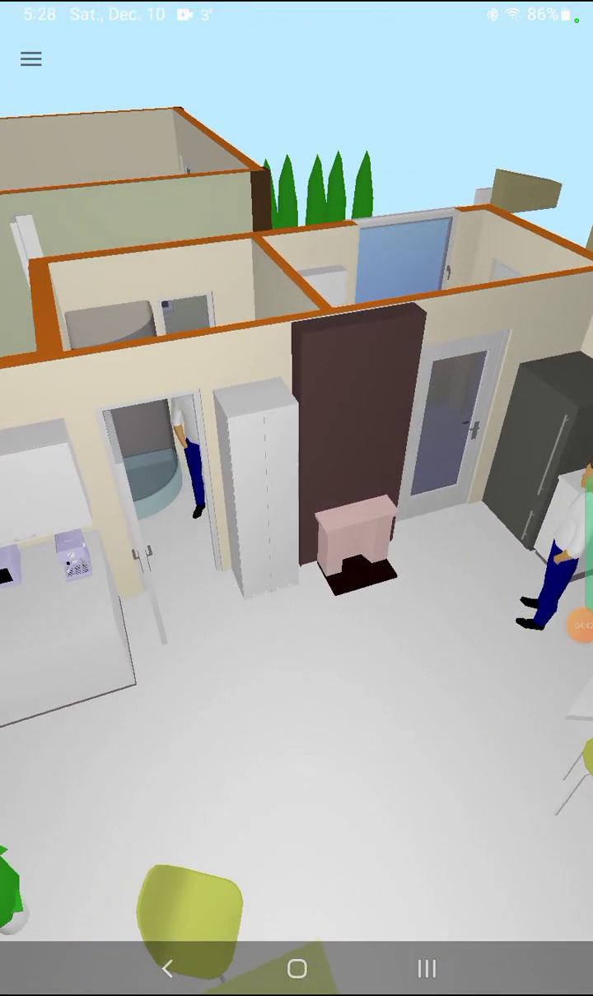
pyautogui.moveTo(329, 601); pyautogui.dragTo(132, 601)
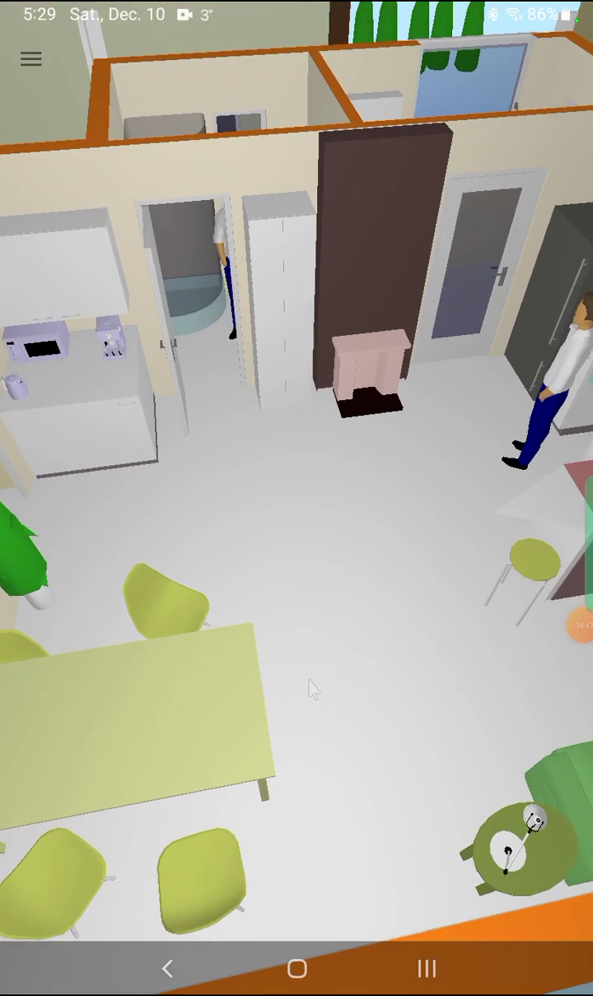
pyautogui.moveTo(311, 690); pyautogui.dragTo(510, 691)
pyautogui.moveTo(296, 494); pyautogui.dragTo(387, 790)
pyautogui.moveTo(329, 576); pyautogui.dragTo(345, 659)
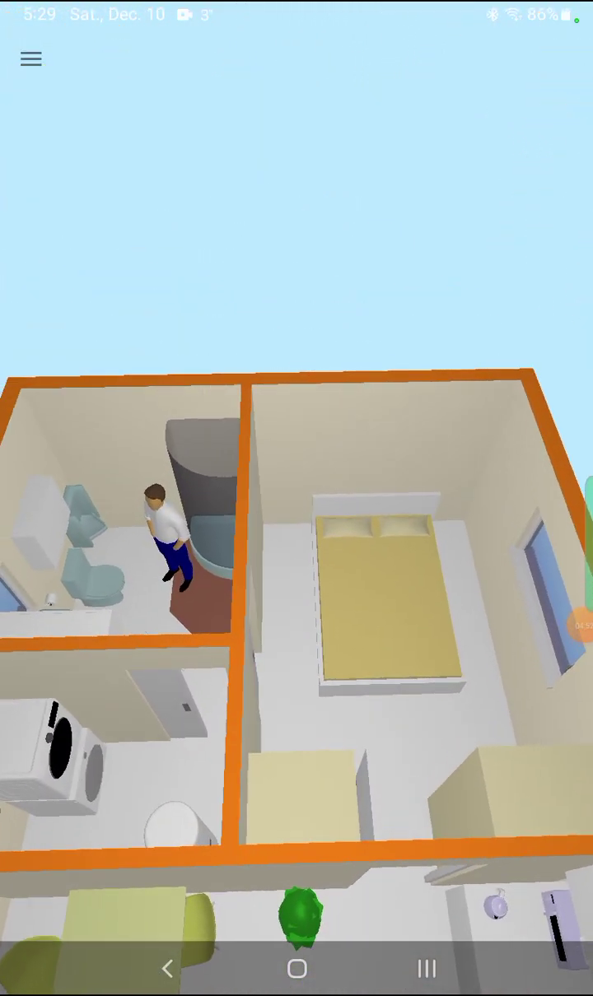
# Step: Move in over the bedroom and around the bathroom's sink, wall cabinet and window
pyautogui.click(387, 601)
pyautogui.moveTo(247, 576); pyautogui.dragTo(478, 625)
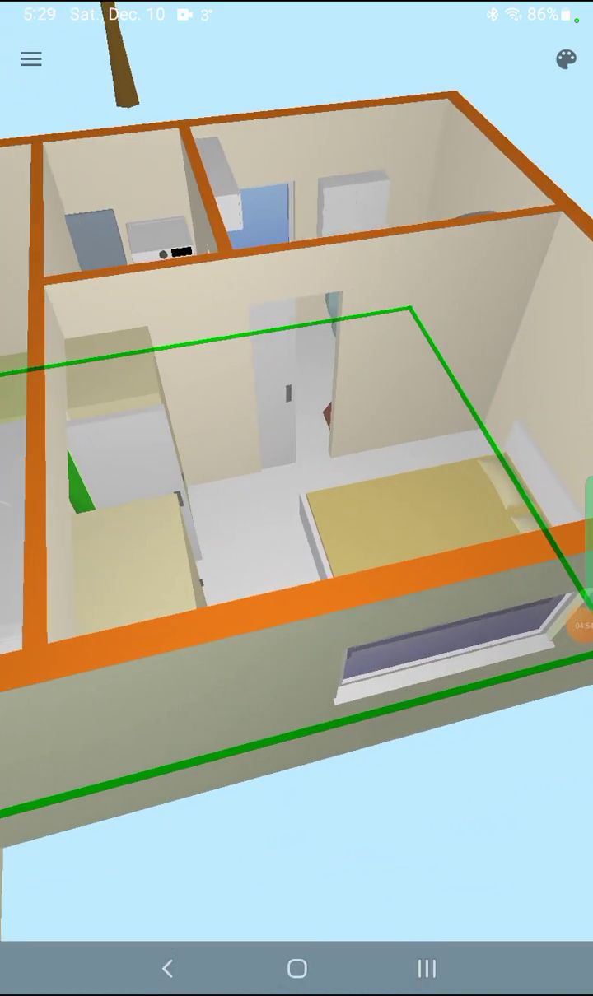
pyautogui.moveTo(395, 535); pyautogui.dragTo(329, 576)
pyautogui.moveTo(330, 494)
pyautogui.mouseDown()
pyautogui.moveTo(395, 659)
pyautogui.moveTo(345, 535)
pyautogui.moveTo(395, 675)
pyautogui.mouseUp()
pyautogui.moveTo(329, 576); pyautogui.dragTo(395, 708)
pyautogui.scroll(3, 297, 576)
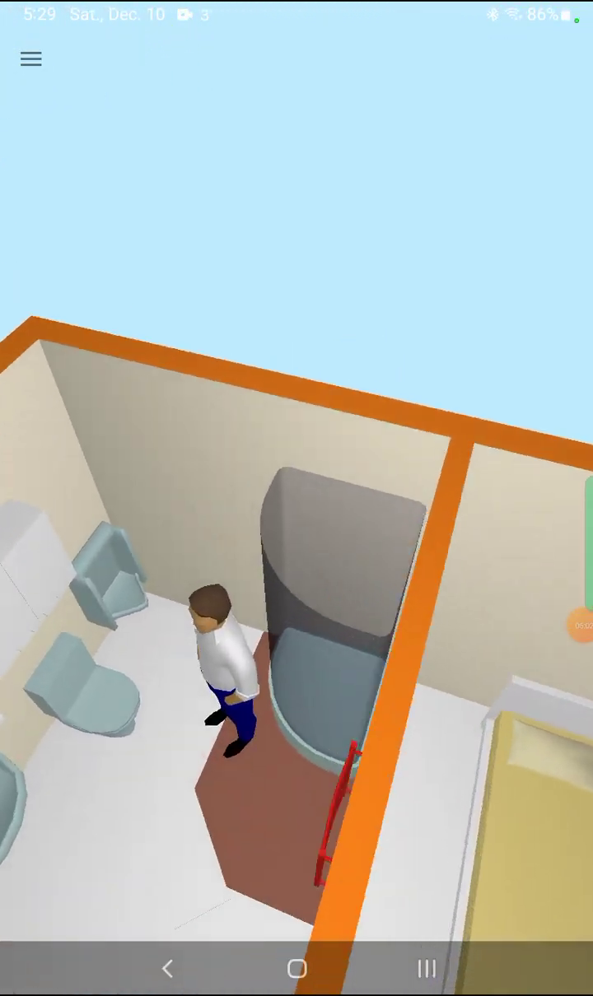
pyautogui.scroll(3, 297, 576)
pyautogui.scroll(3, 296, 576)
pyautogui.scroll(2, 297, 577)
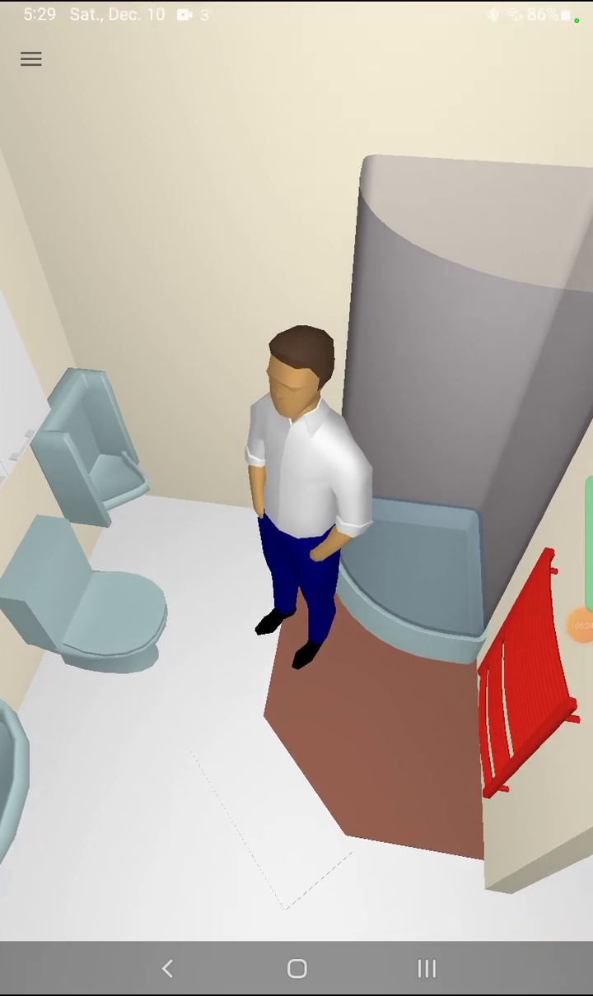
pyautogui.moveTo(297, 576)
pyautogui.mouseDown()
pyautogui.moveTo(247, 576)
pyautogui.moveTo(494, 576)
pyautogui.mouseUp()
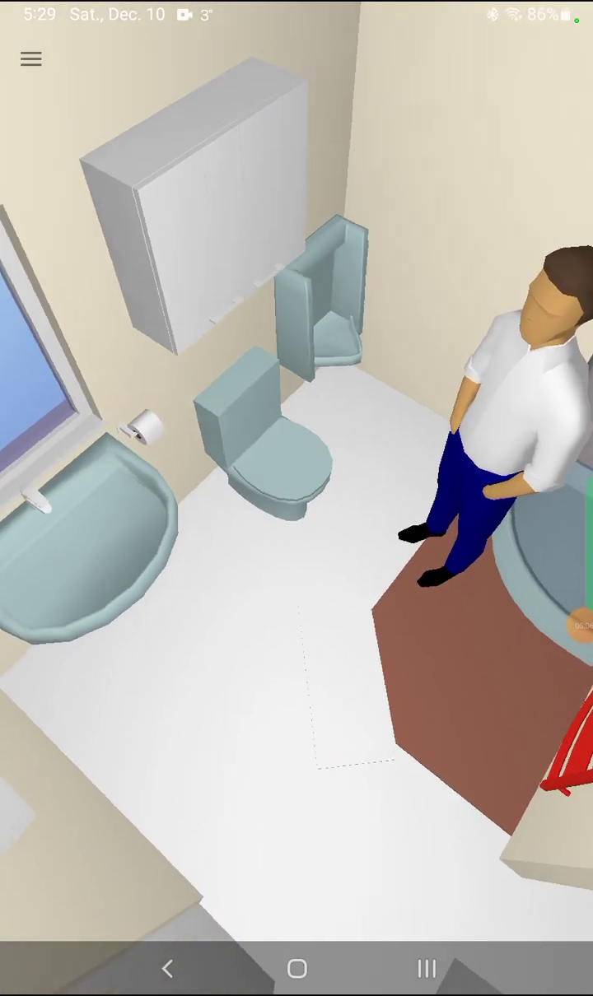
pyautogui.moveTo(247, 576)
pyautogui.mouseDown()
pyautogui.moveTo(436, 518)
pyautogui.moveTo(494, 510)
pyautogui.mouseUp()
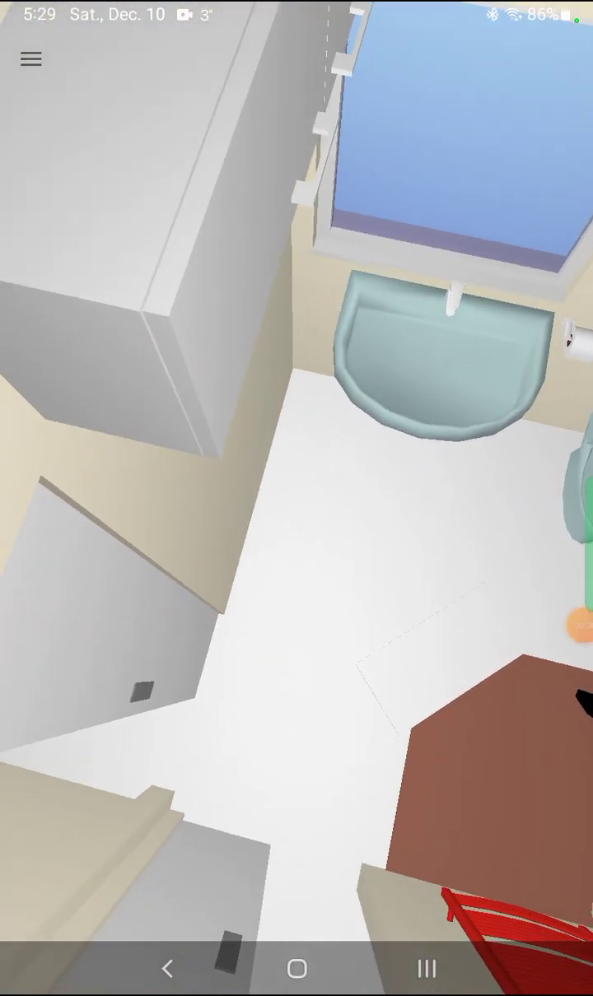
pyautogui.moveTo(297, 576)
pyautogui.mouseDown()
pyautogui.moveTo(494, 493)
pyautogui.moveTo(362, 568)
pyautogui.moveTo(445, 560)
pyautogui.mouseUp()
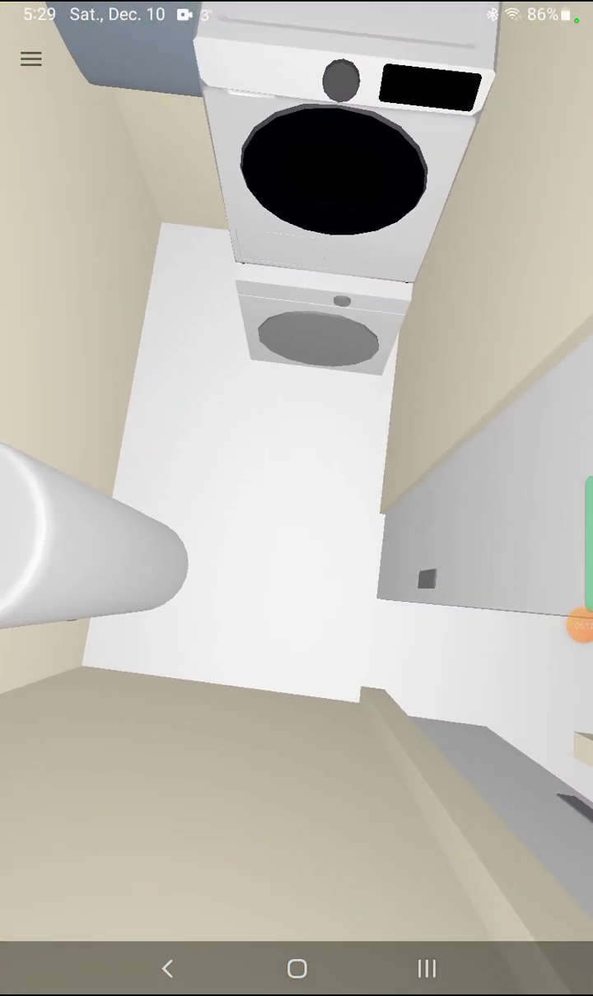
# Step: Center the washer-dryer closet, then pull back over the main floor toward the garage
pyautogui.moveTo(296, 494); pyautogui.dragTo(296, 823)
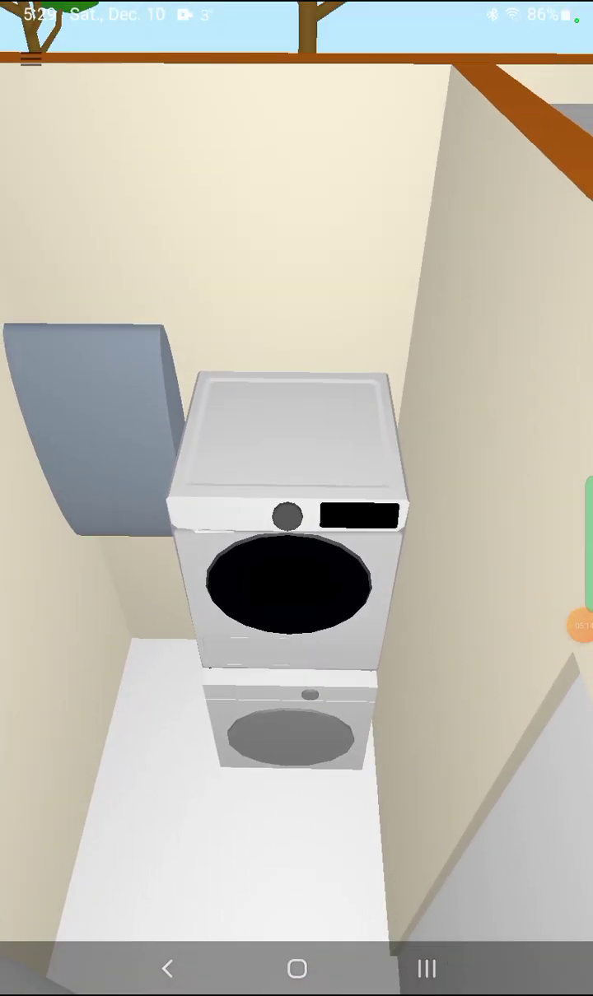
pyautogui.moveTo(296, 494); pyautogui.dragTo(296, 889)
pyautogui.moveTo(296, 576); pyautogui.dragTo(297, 699)
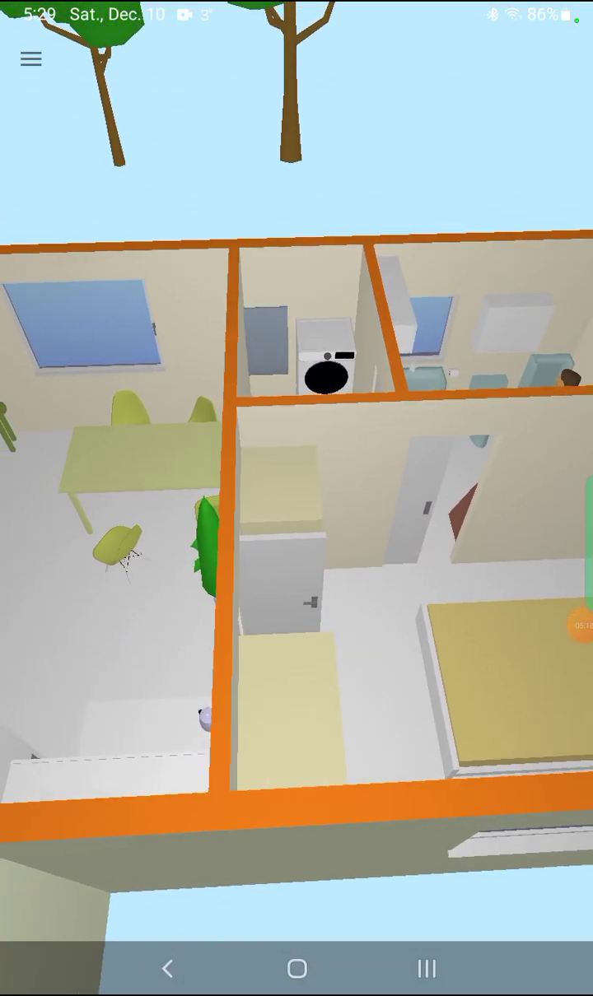
pyautogui.moveTo(296, 494)
pyautogui.mouseDown()
pyautogui.moveTo(296, 889)
pyautogui.moveTo(296, 658)
pyautogui.moveTo(247, 699)
pyautogui.moveTo(247, 535)
pyautogui.mouseUp()
# Step: Move the 3D camera into the garage to see the car, then back toward its glass doors
pyautogui.moveTo(296, 659); pyautogui.dragTo(296, 411)
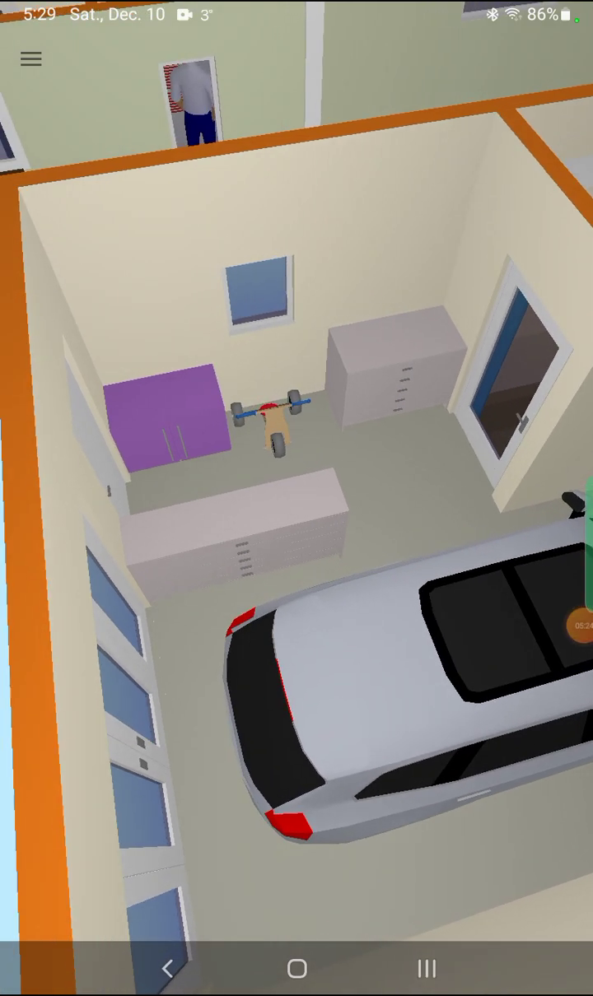
pyautogui.moveTo(296, 494)
pyautogui.mouseDown()
pyautogui.moveTo(297, 741)
pyautogui.moveTo(329, 889)
pyautogui.mouseUp()
pyautogui.moveTo(296, 658)
pyautogui.mouseDown()
pyautogui.moveTo(296, 535)
pyautogui.moveTo(296, 823)
pyautogui.mouseUp()
# Step: Rotate the aerial view to show both buildings, then turn the garage block square on screen
pyautogui.moveTo(412, 658)
pyautogui.mouseDown()
pyautogui.moveTo(181, 659)
pyautogui.moveTo(379, 659)
pyautogui.mouseUp()
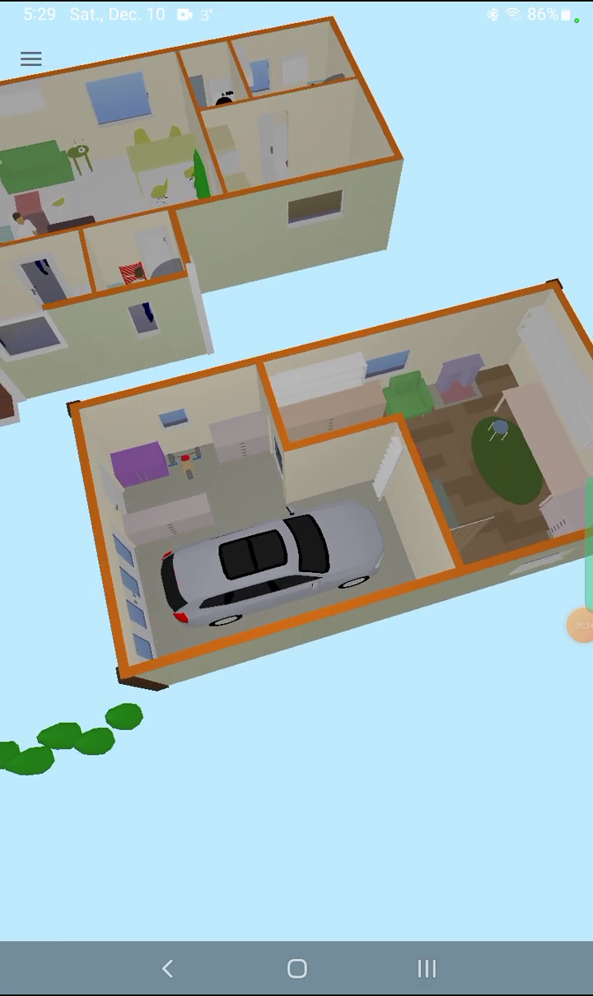
pyautogui.scroll(2, 297, 493)
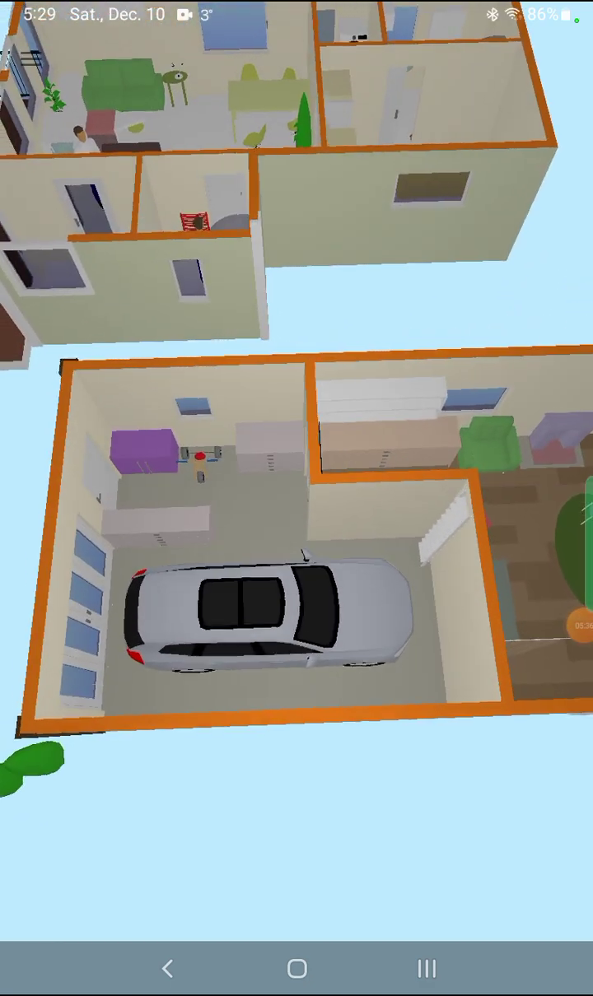
pyautogui.scroll(2, 296, 493)
pyautogui.scroll(2, 297, 494)
pyautogui.scroll(2, 296, 494)
pyautogui.moveTo(247, 658); pyautogui.dragTo(419, 659)
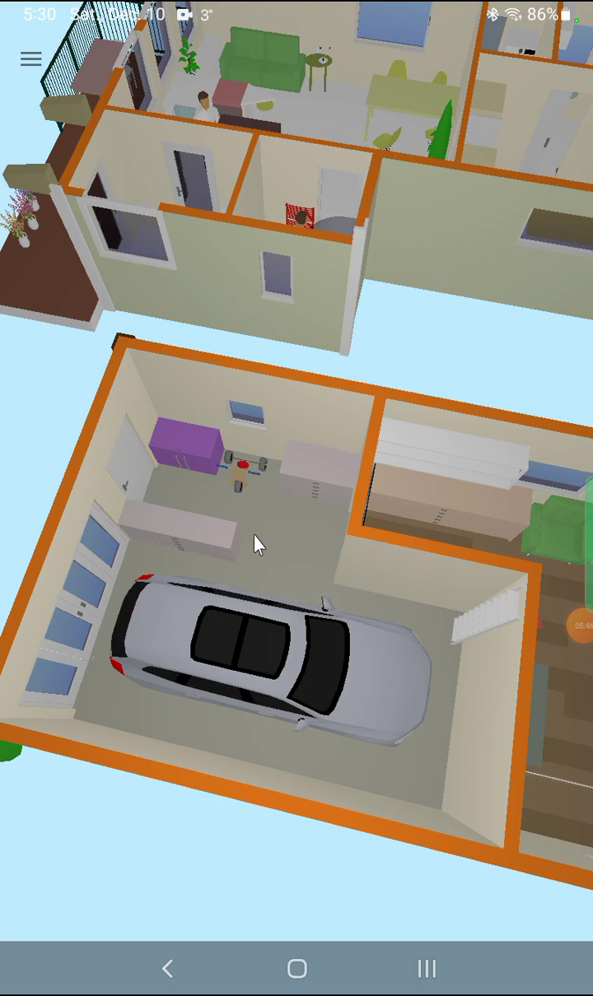
pyautogui.moveTo(254, 535)
pyautogui.mouseDown()
pyautogui.moveTo(318, 583)
pyautogui.moveTo(333, 540)
pyautogui.moveTo(343, 535)
pyautogui.moveTo(274, 553)
pyautogui.moveTo(186, 550)
pyautogui.moveTo(157, 538)
pyautogui.mouseUp()
pyautogui.scroll(3, 158, 538)
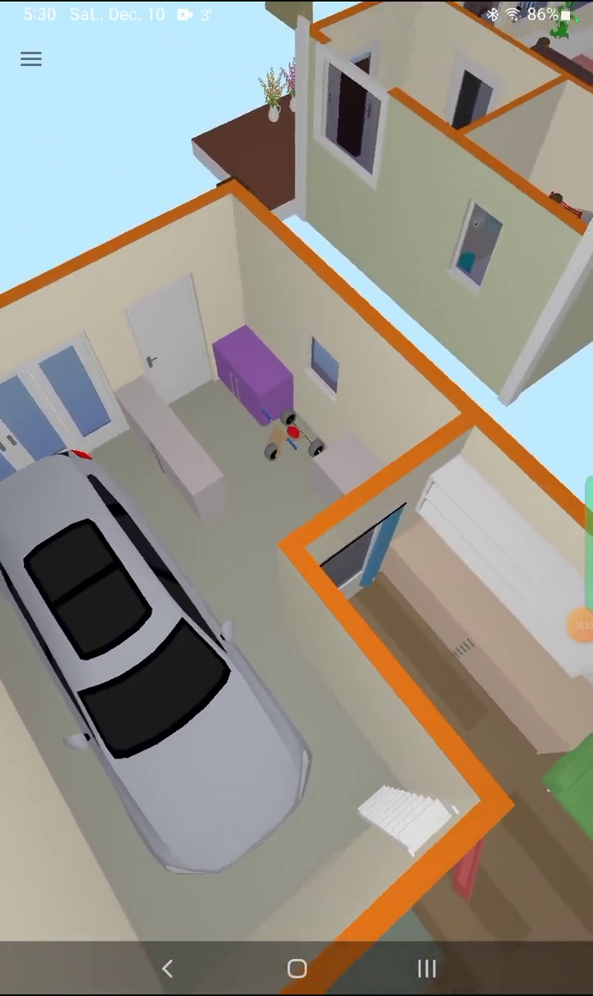
# Step: Close in on the garage lounge, then tilt out to show it beside the main house
pyautogui.moveTo(292, 432)
pyautogui.mouseDown()
pyautogui.moveTo(245, 366)
pyautogui.moveTo(255, 338)
pyautogui.moveTo(195, 160)
pyautogui.moveTo(165, 107)
pyautogui.mouseUp()
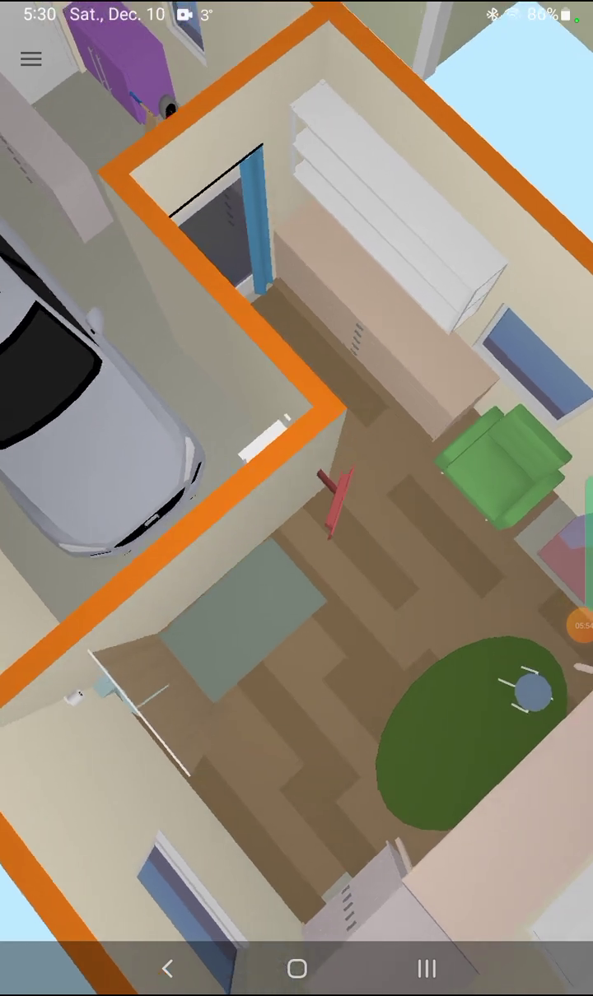
pyautogui.scroll(-3, 296, 494)
pyautogui.scroll(-2, 297, 494)
pyautogui.moveTo(297, 494)
pyautogui.mouseDown()
pyautogui.moveTo(296, 329)
pyautogui.moveTo(280, 511)
pyautogui.mouseUp()
pyautogui.scroll(2, 297, 493)
pyautogui.scroll(3, 296, 494)
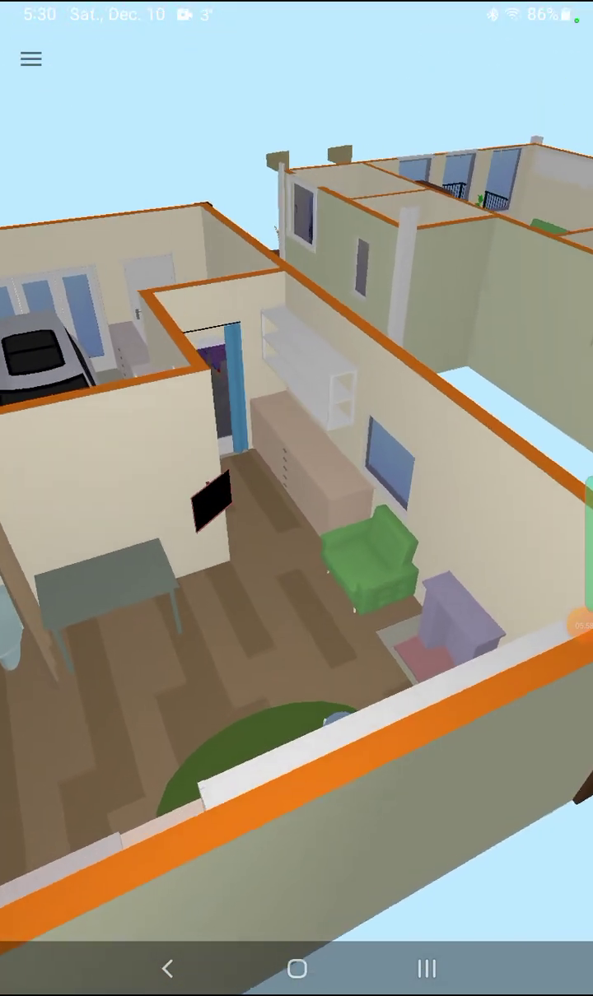
pyautogui.moveTo(329, 494); pyautogui.dragTo(238, 456)
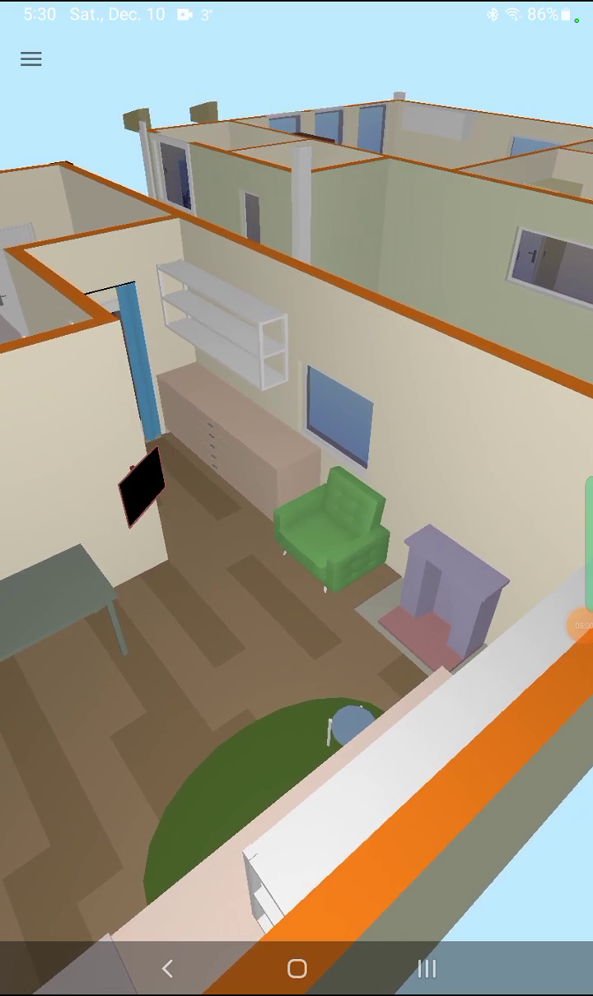
pyautogui.moveTo(371, 535); pyautogui.dragTo(247, 486)
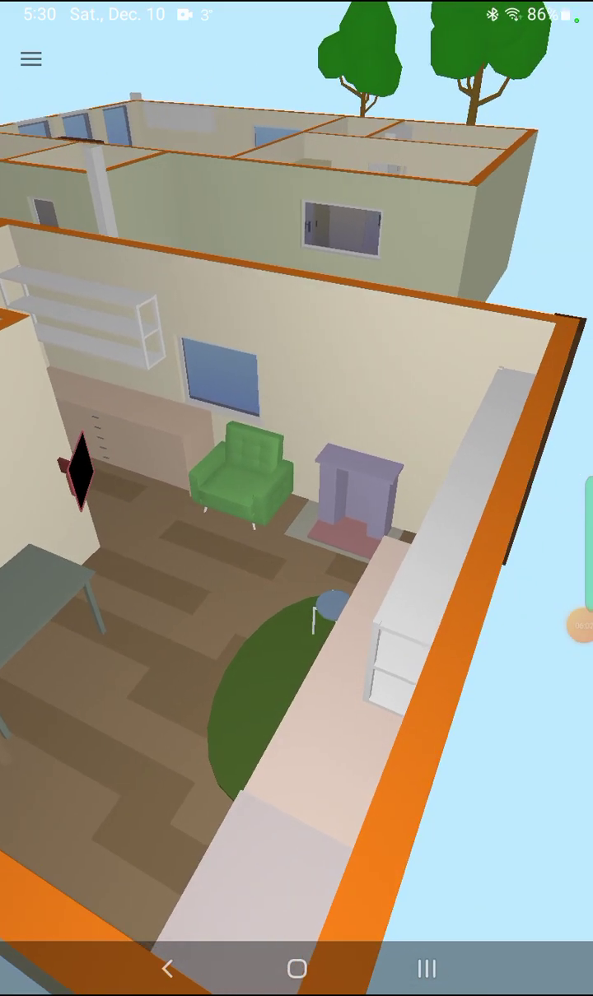
# Step: Turn toward the shelves, dresser, desk and green rug, then view that room from above
pyautogui.moveTo(329, 535); pyautogui.dragTo(140, 486)
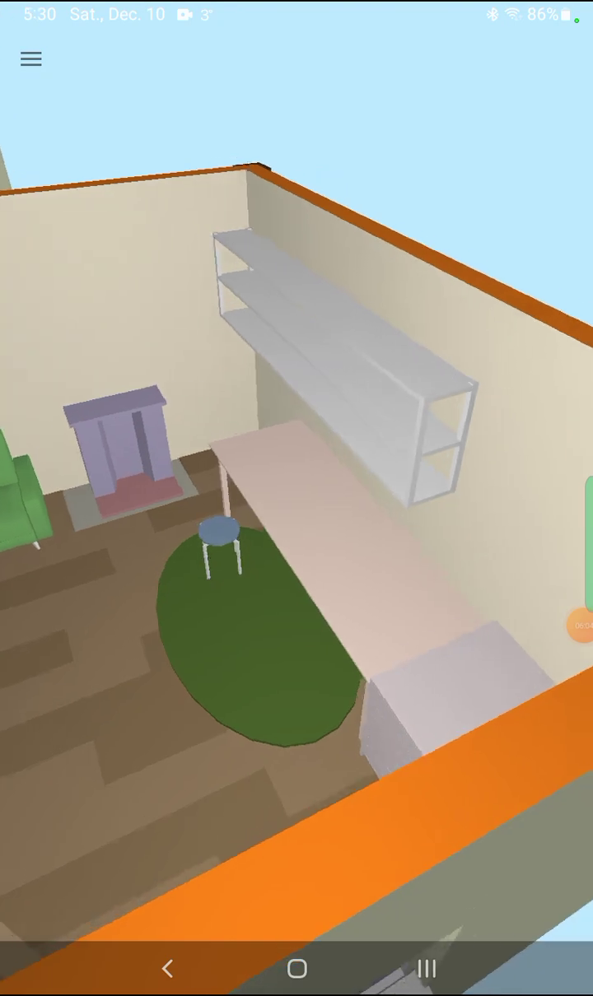
pyautogui.scroll(2, 296, 494)
pyautogui.moveTo(371, 535)
pyautogui.mouseDown()
pyautogui.moveTo(173, 502)
pyautogui.moveTo(313, 527)
pyautogui.moveTo(271, 461)
pyautogui.moveTo(247, 527)
pyautogui.moveTo(214, 519)
pyautogui.mouseUp()
pyautogui.moveTo(296, 494); pyautogui.dragTo(296, 725)
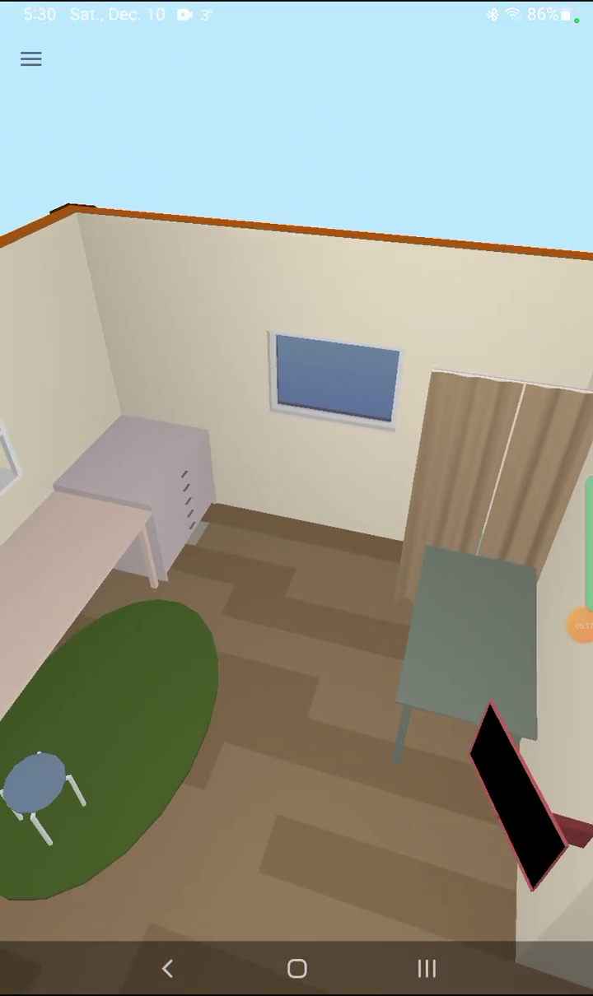
pyautogui.moveTo(296, 494); pyautogui.dragTo(296, 741)
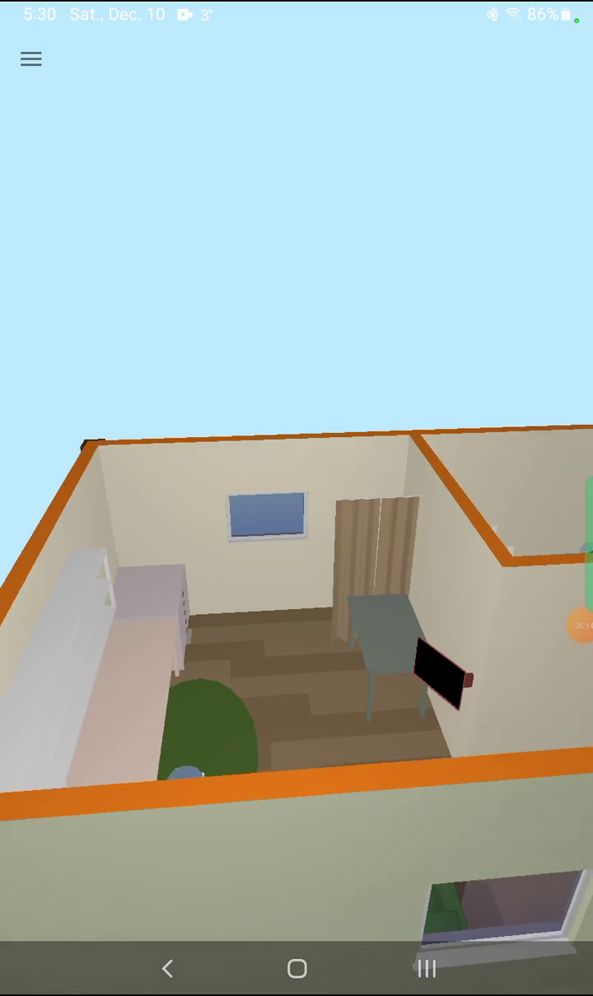
# Step: Move past the front wall into the hallway to see its door and shelf
pyautogui.moveTo(296, 576); pyautogui.dragTo(247, 675)
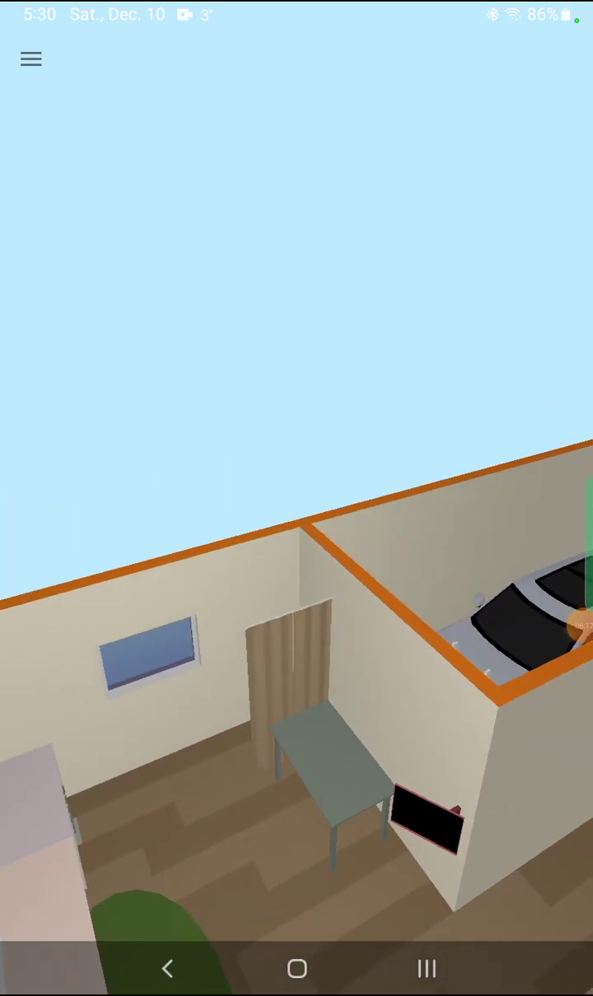
pyautogui.moveTo(296, 494); pyautogui.dragTo(296, 691)
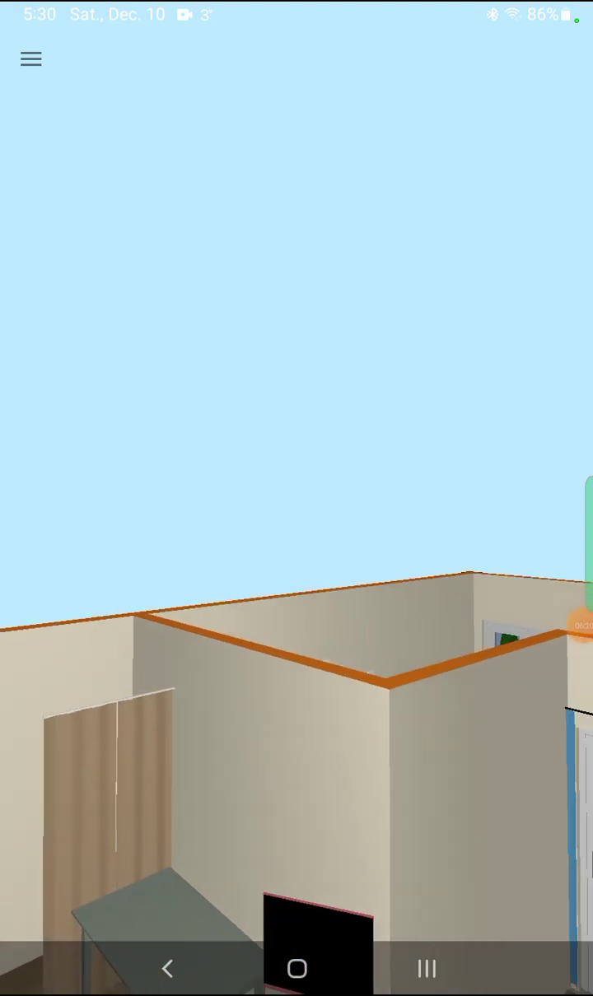
pyautogui.moveTo(296, 576); pyautogui.dragTo(247, 494)
pyautogui.moveTo(296, 576); pyautogui.dragTo(296, 411)
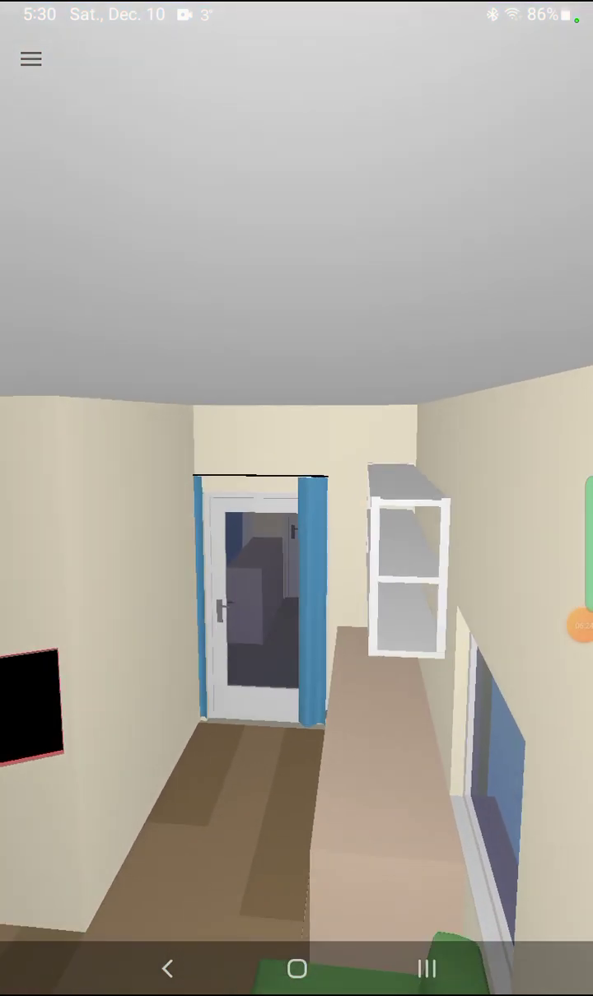
pyautogui.moveTo(247, 576); pyautogui.dragTo(309, 577)
pyautogui.moveTo(296, 494); pyautogui.dragTo(296, 659)
# Step: Turn to the room with the window and curtain, then approach the ladder in the garage
pyautogui.moveTo(411, 741); pyautogui.dragTo(247, 741)
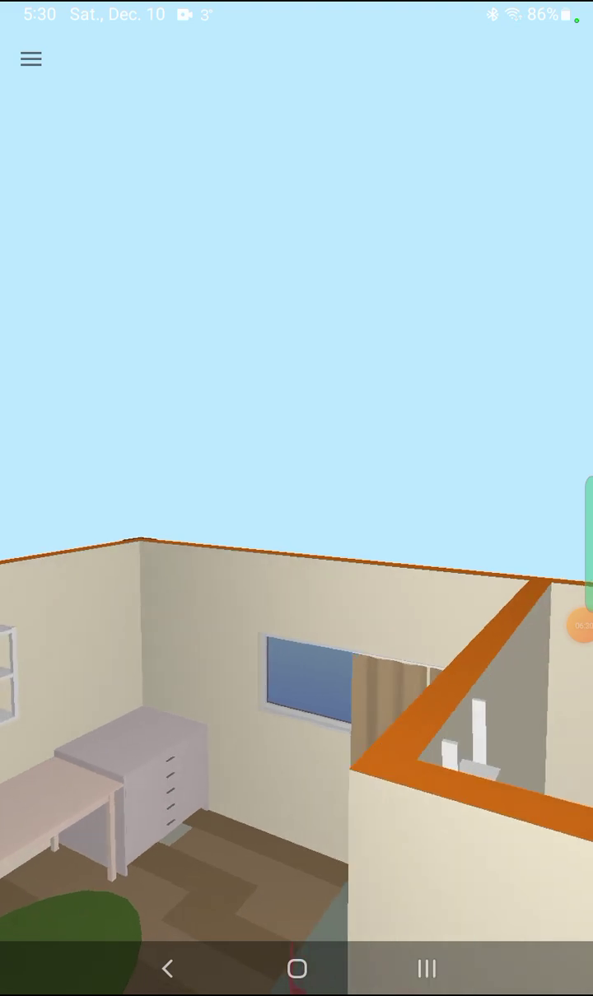
pyautogui.moveTo(296, 741)
pyautogui.mouseDown()
pyautogui.moveTo(297, 576)
pyautogui.moveTo(296, 741)
pyautogui.mouseUp()
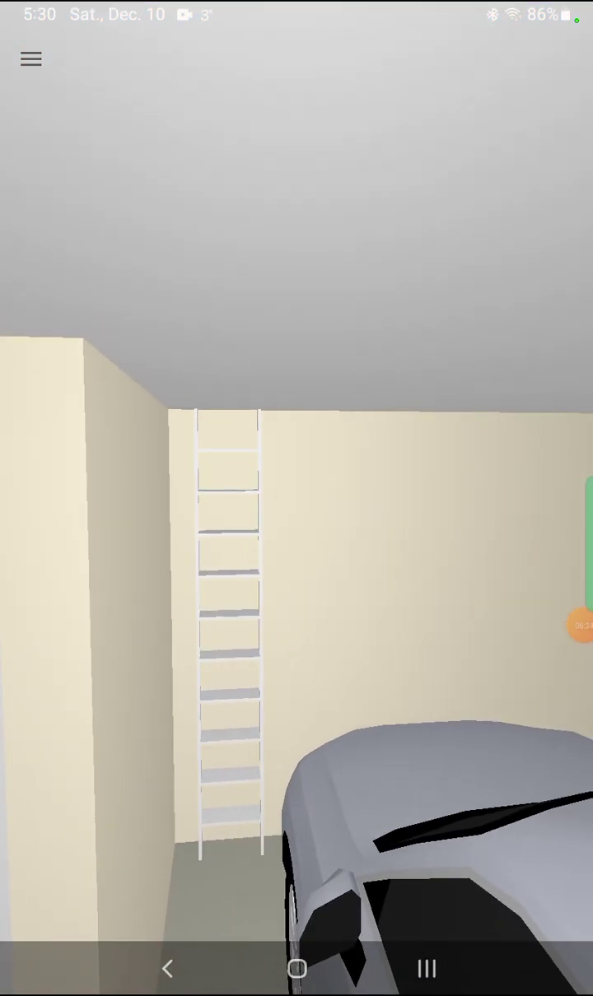
pyautogui.moveTo(296, 576); pyautogui.dragTo(296, 741)
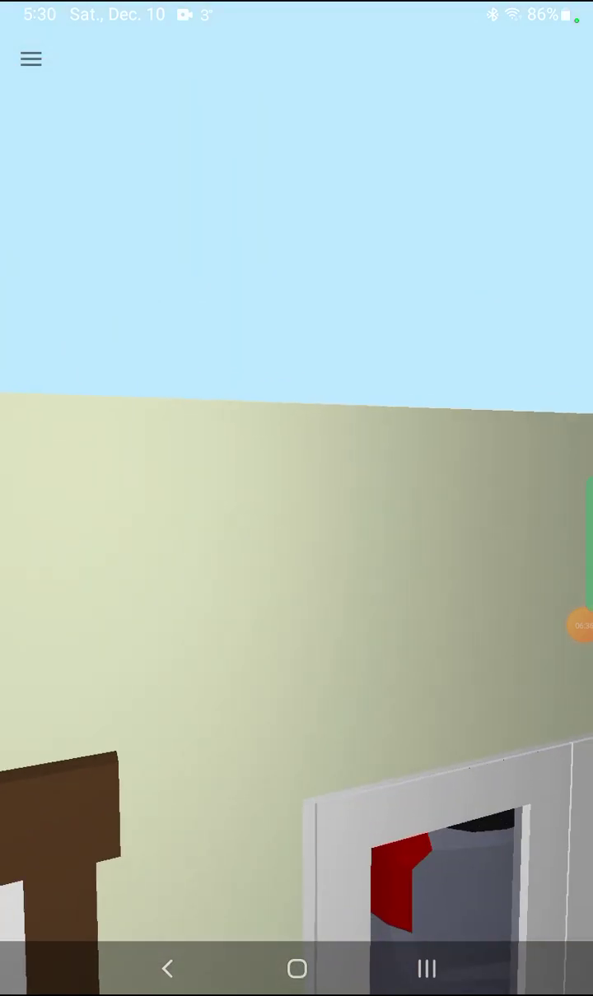
# Step: Pull the camera far back to frame the garage exterior and its glass doors beside the trees
pyautogui.moveTo(296, 577); pyautogui.dragTo(296, 741)
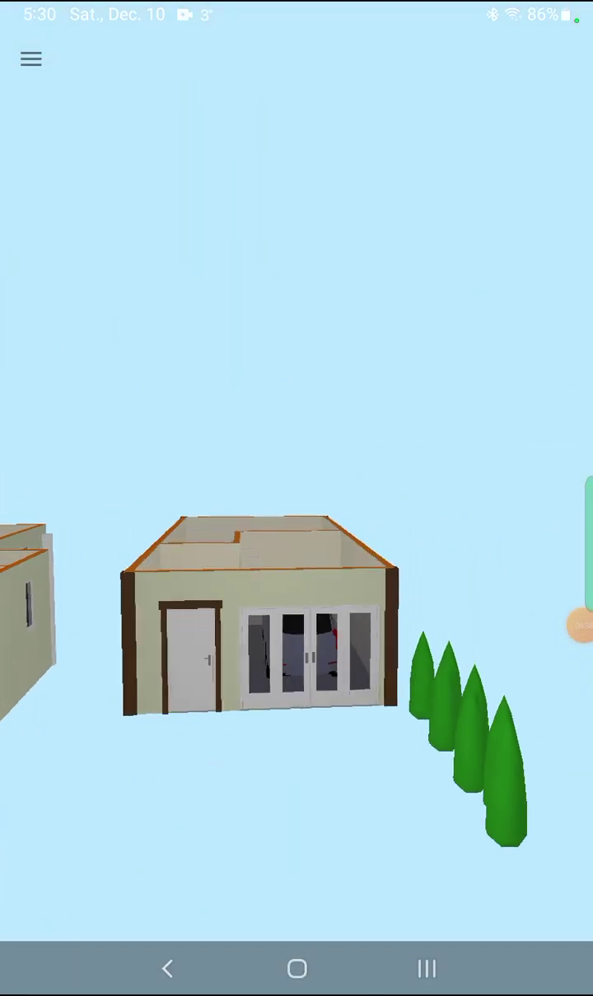